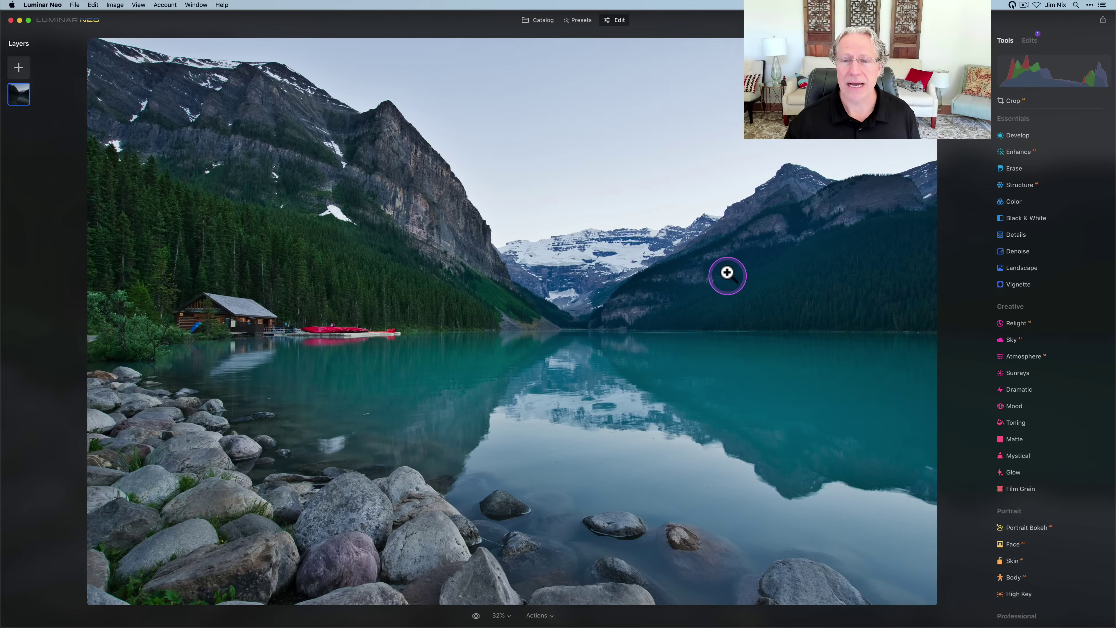
Review the edits already applied and compare the lake photo with the unedited original.
{"action": "left_click", "coordinate": [1037, 39]}
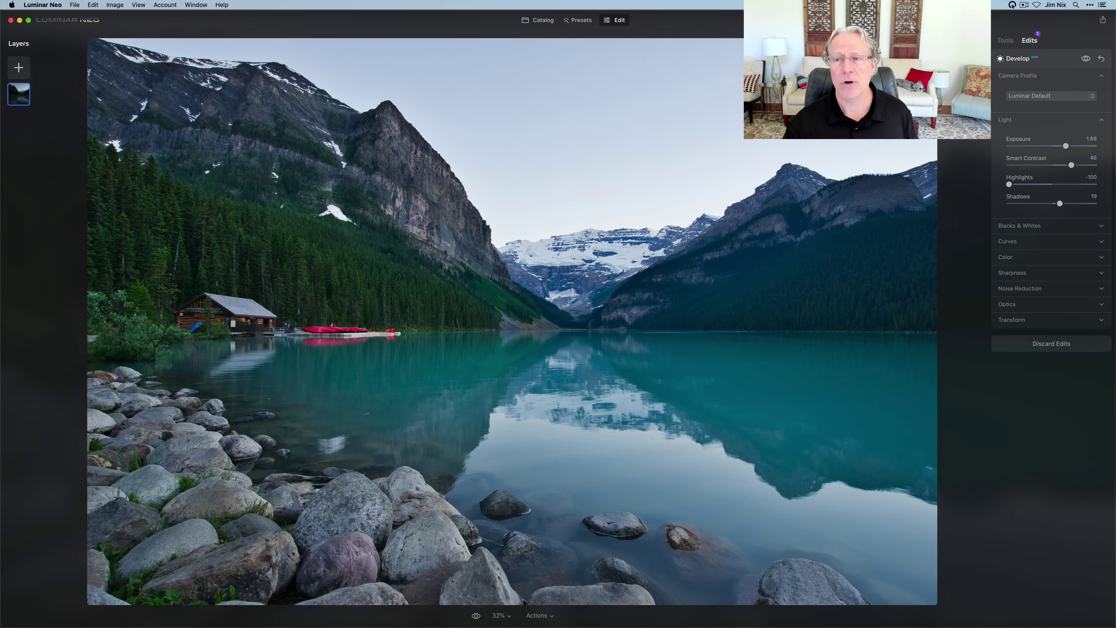
{"action": "left_click", "coordinate": [1005, 40]}
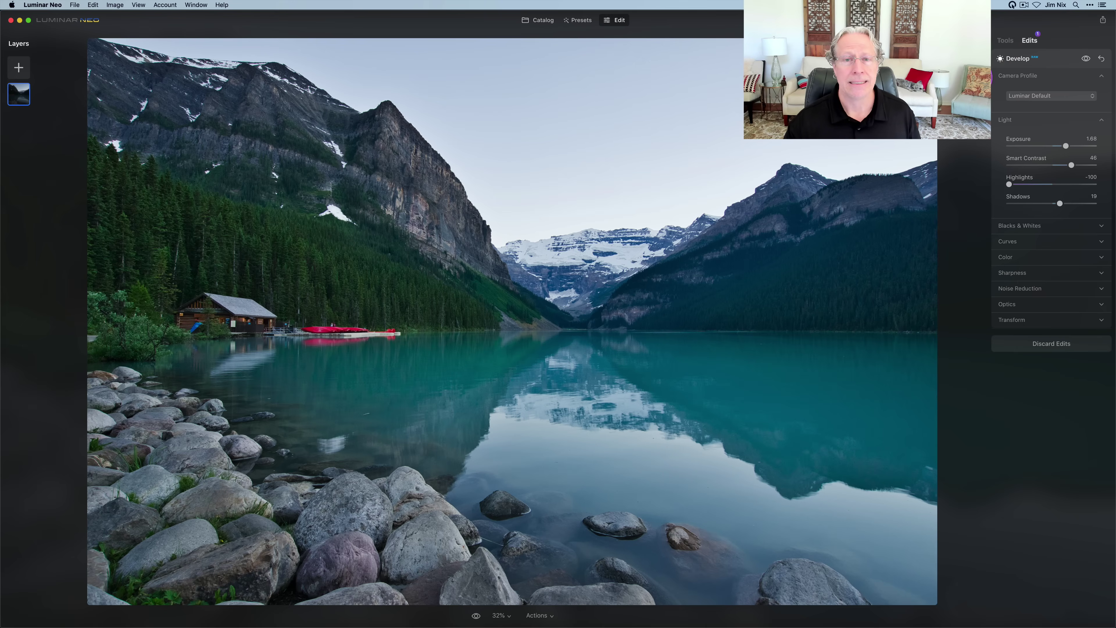
{"action": "left_click", "coordinate": [827, 218]}
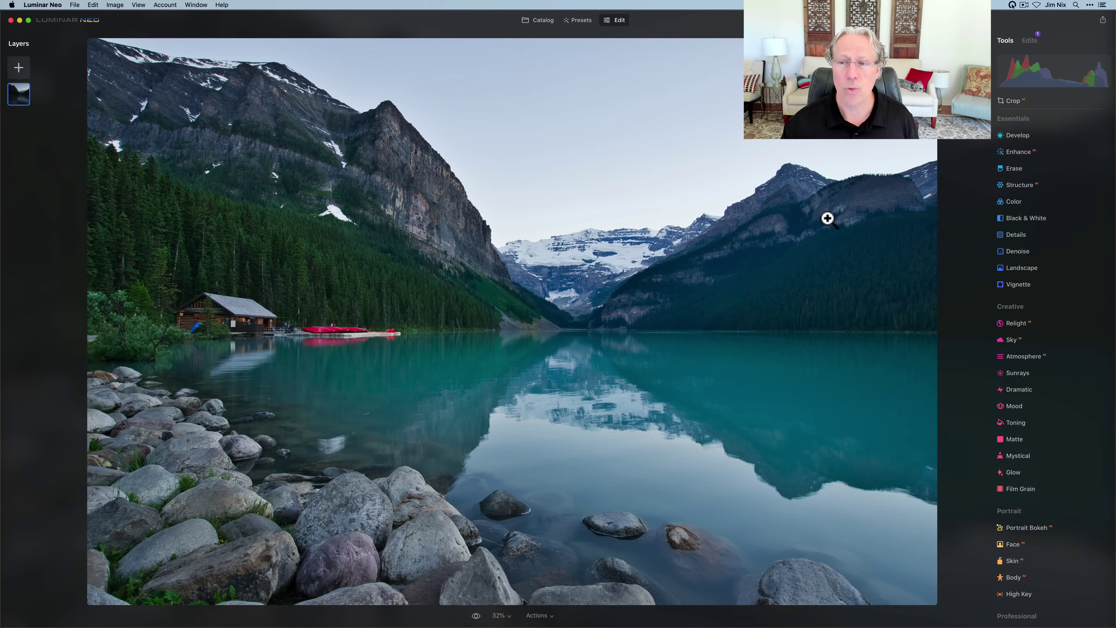
{"action": "left_click", "coordinate": [902, 214]}
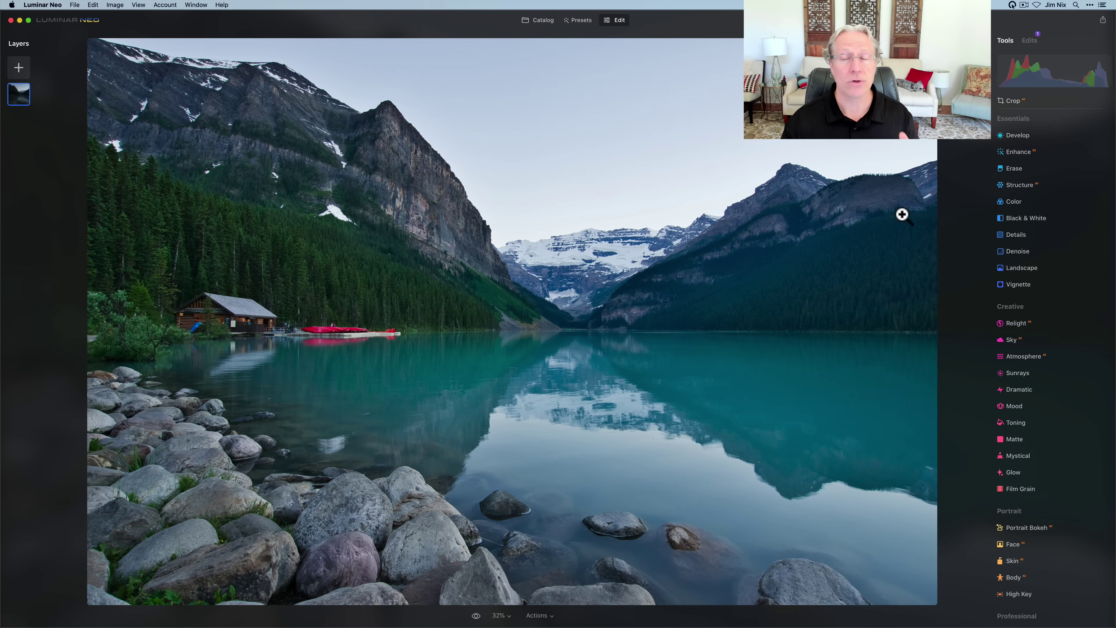
Set Structure Amount to 100 and bring up its masking options.
{"action": "left_click", "coordinate": [1018, 184]}
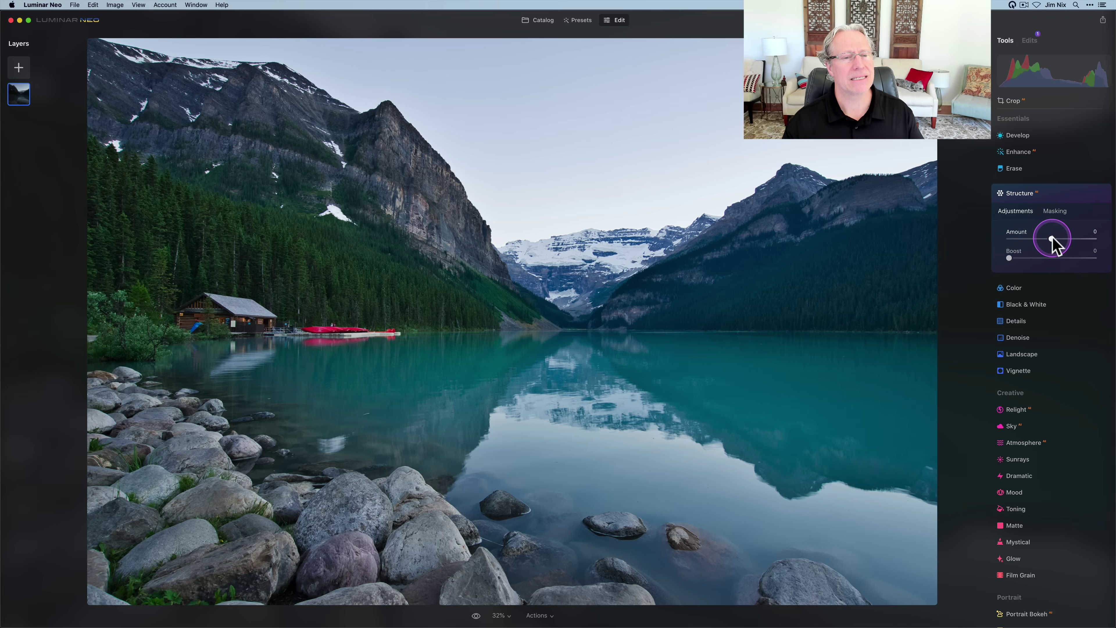
{"action": "left_click_drag", "start_coordinate": [1051, 238], "coordinate": [1094, 239]}
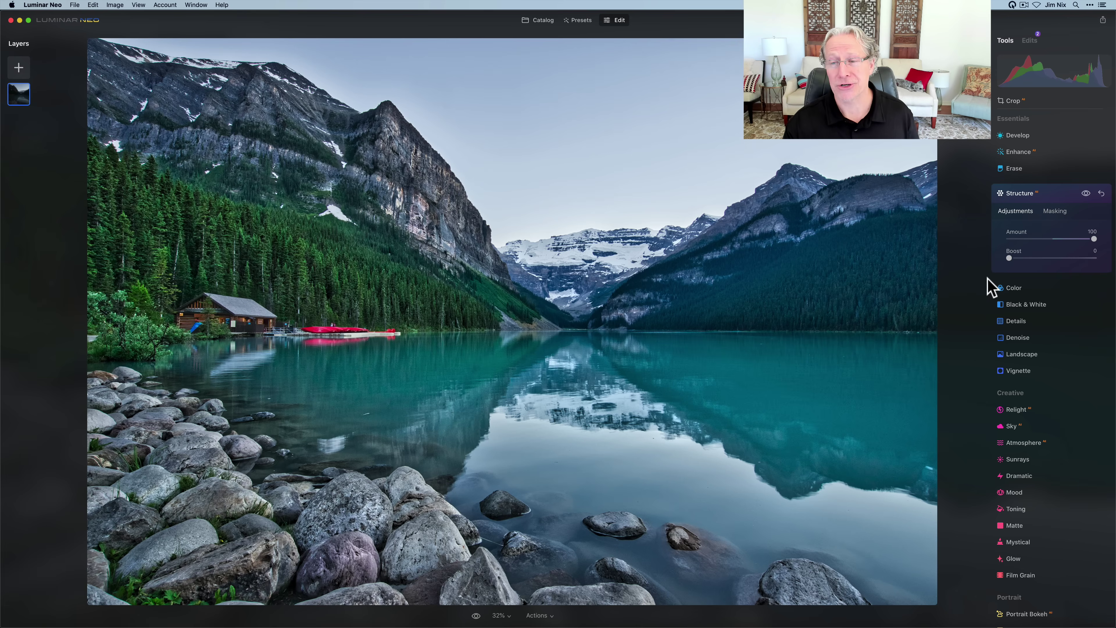
{"action": "left_click", "coordinate": [1057, 214]}
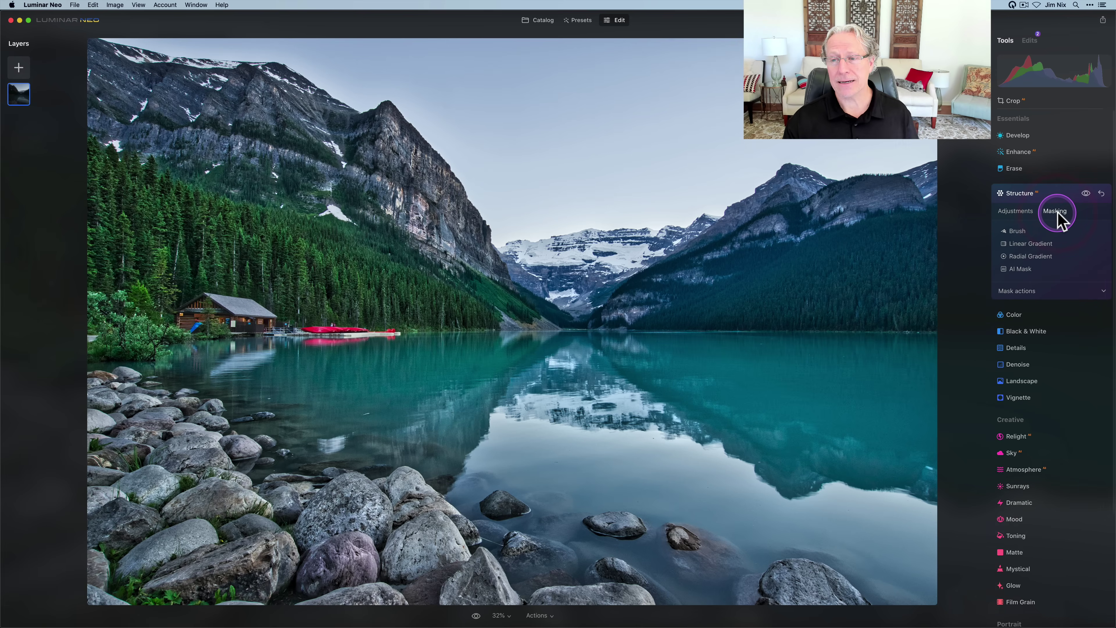
Draw a Linear Gradient Structure mask upward across the foreground rocks at the bottom.
{"action": "left_click", "coordinate": [1030, 242]}
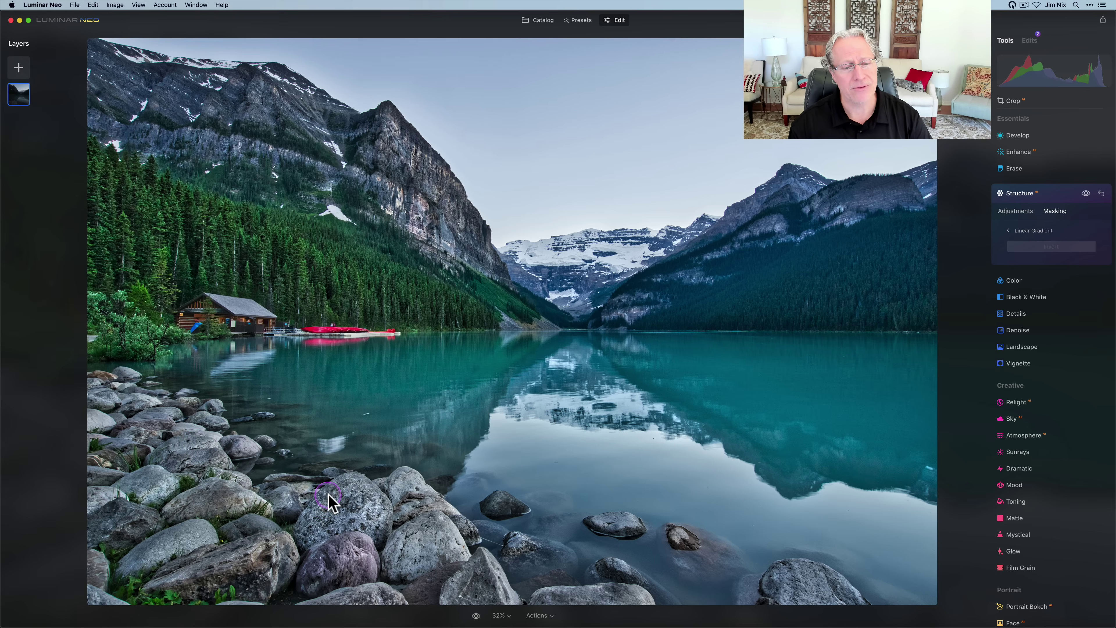
{"action": "left_click_drag", "start_coordinate": [325, 500], "coordinate": [351, 403]}
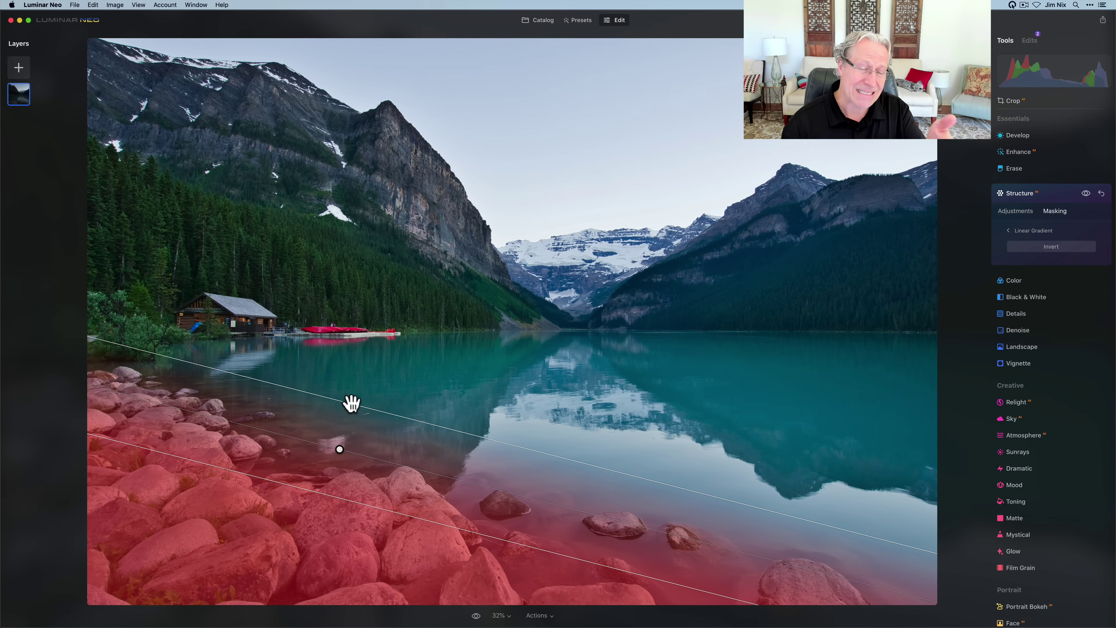
{"action": "left_click", "coordinate": [350, 521]}
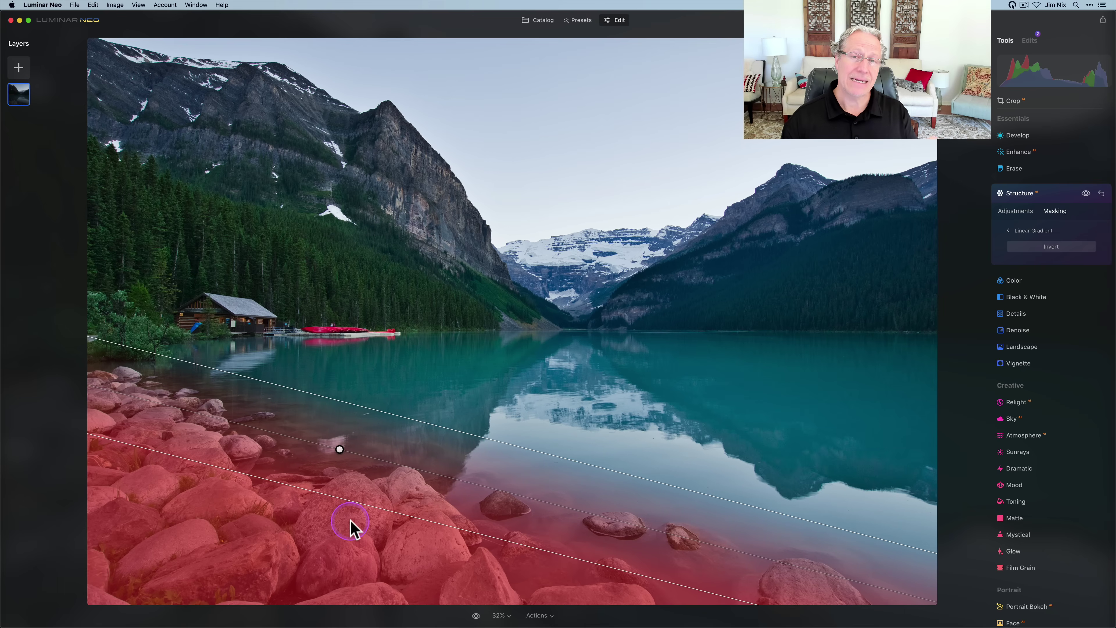
{"action": "mouse_move", "coordinate": [351, 522]}
{"action": "left_mouse_down"}
{"action": "mouse_move", "coordinate": [229, 593]}
{"action": "mouse_move", "coordinate": [259, 568]}
{"action": "left_mouse_up"}
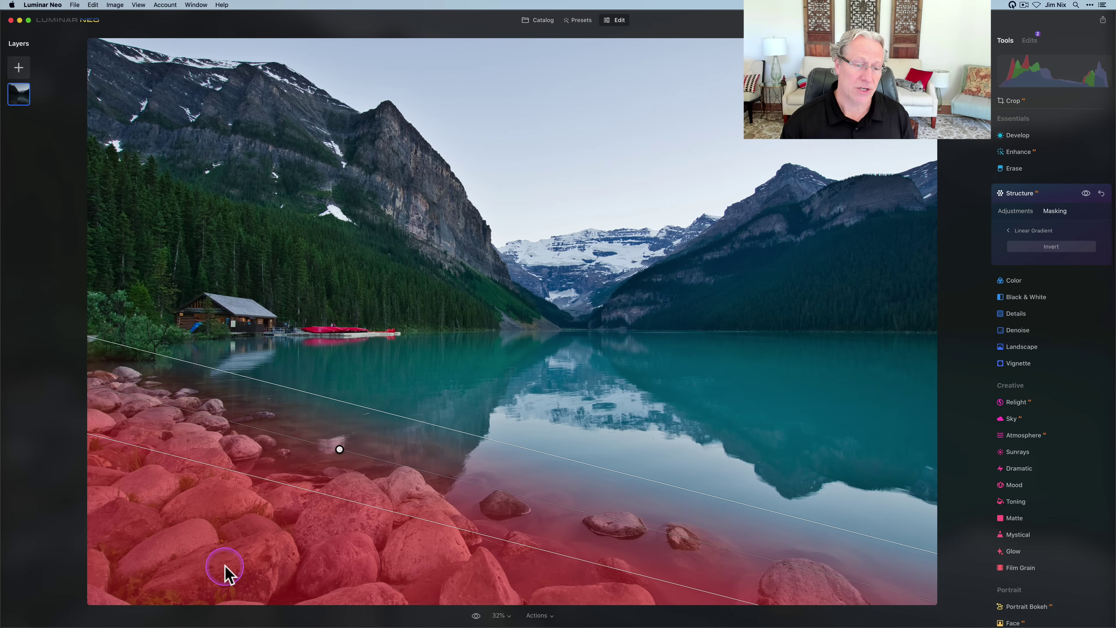
{"action": "left_click", "coordinate": [263, 497]}
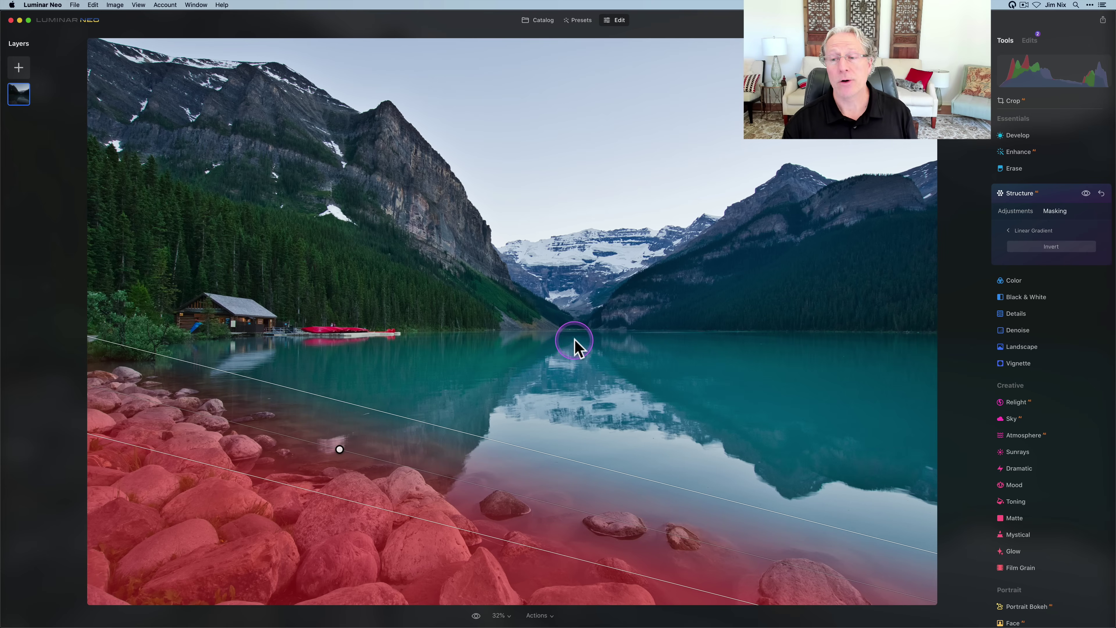
Preview the inverted mask, then rotate the gradient shallower and shift it over the rocks.
{"action": "left_click", "coordinate": [1035, 250]}
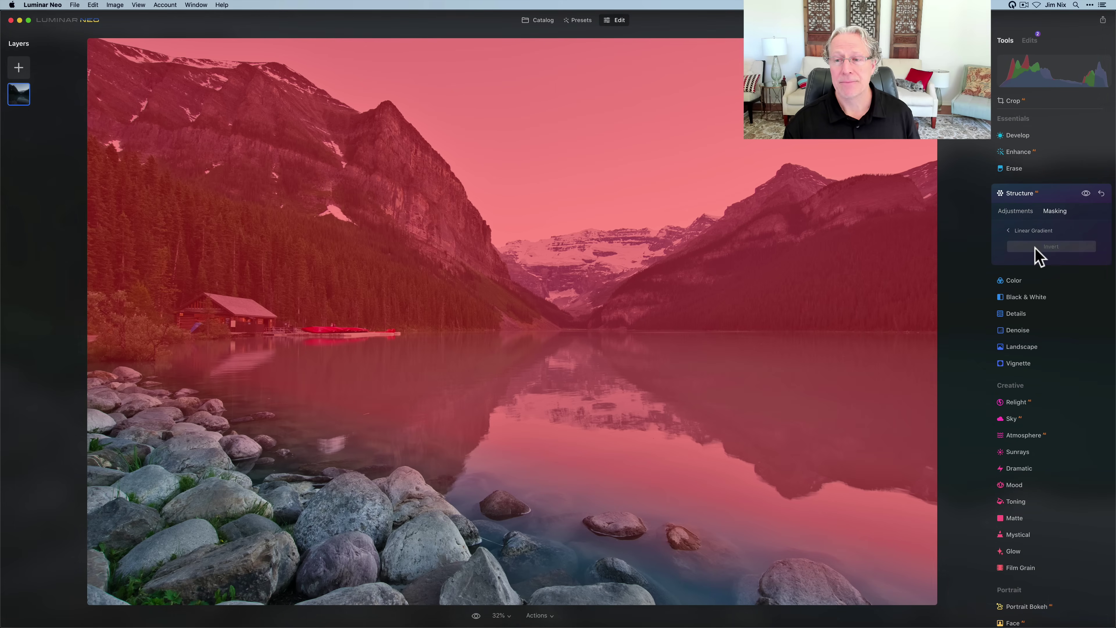
{"action": "left_click", "coordinate": [1035, 250]}
{"action": "left_click", "coordinate": [414, 420]}
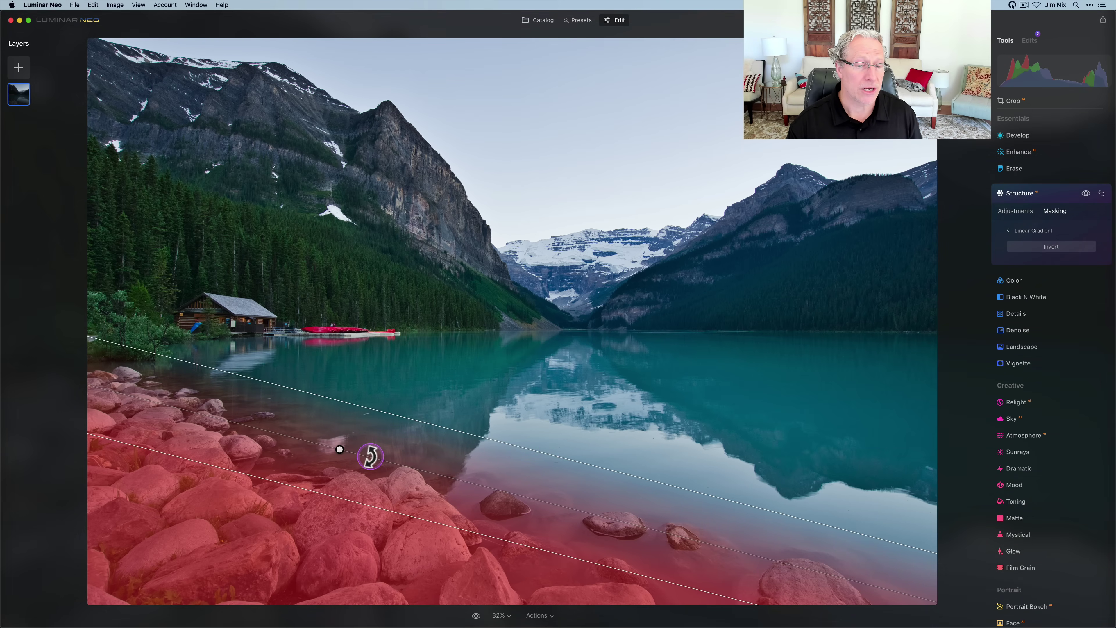
{"action": "left_click_drag", "start_coordinate": [370, 456], "coordinate": [456, 400]}
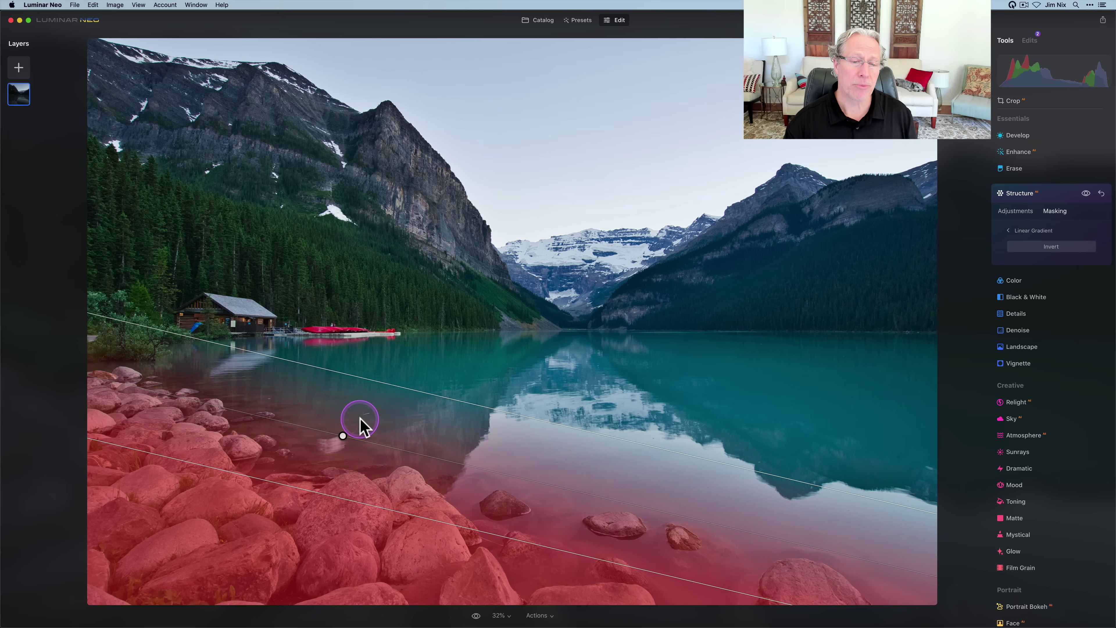
{"action": "left_click_drag", "start_coordinate": [349, 406], "coordinate": [343, 452]}
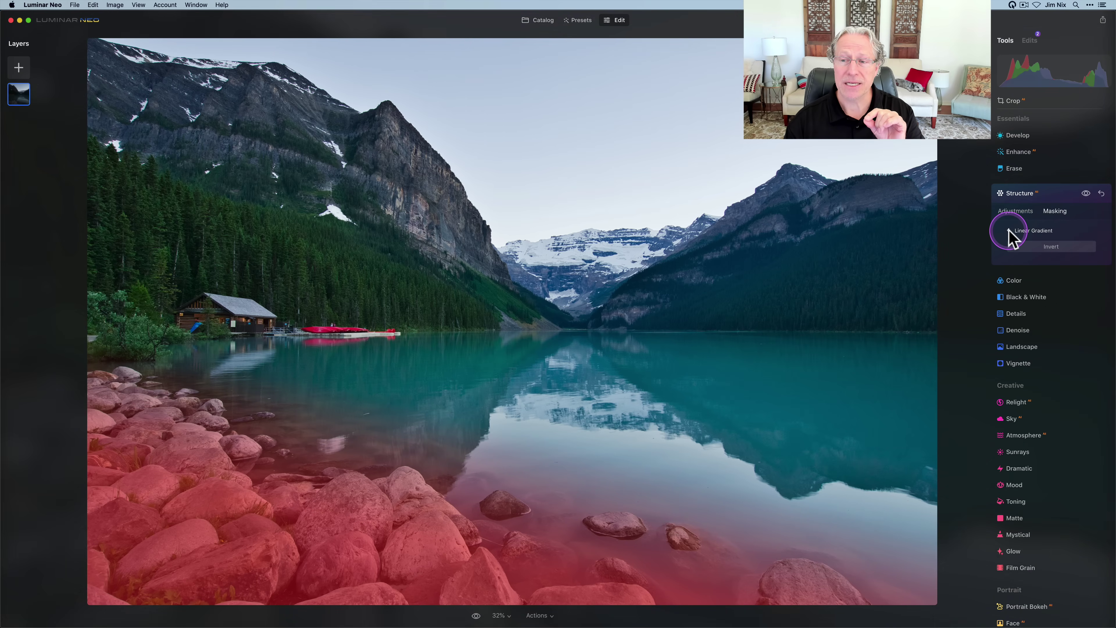
Leave the Linear Gradient options for the masking tool list and toggle Structure to compare.
{"action": "left_click", "coordinate": [1009, 230]}
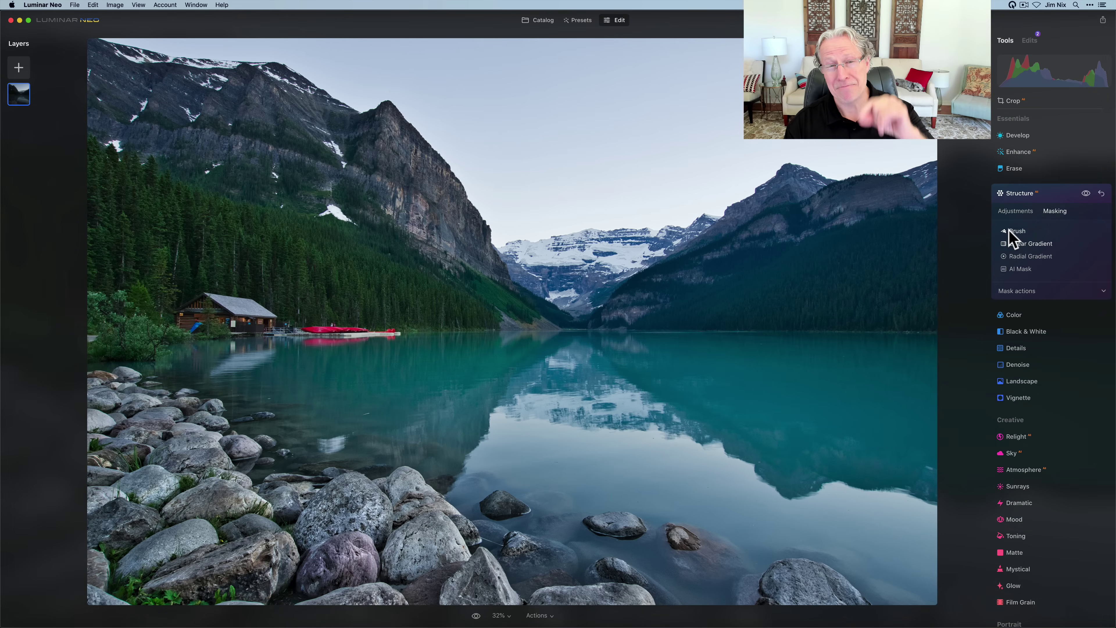
{"action": "left_click", "coordinate": [1020, 251]}
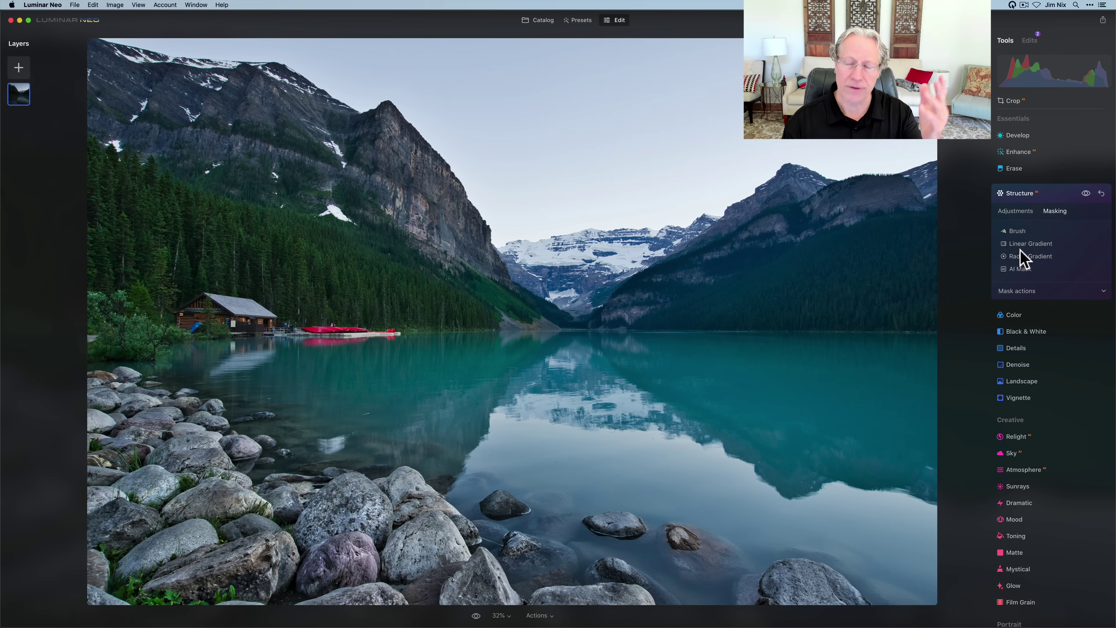
{"action": "left_click", "coordinate": [1027, 243]}
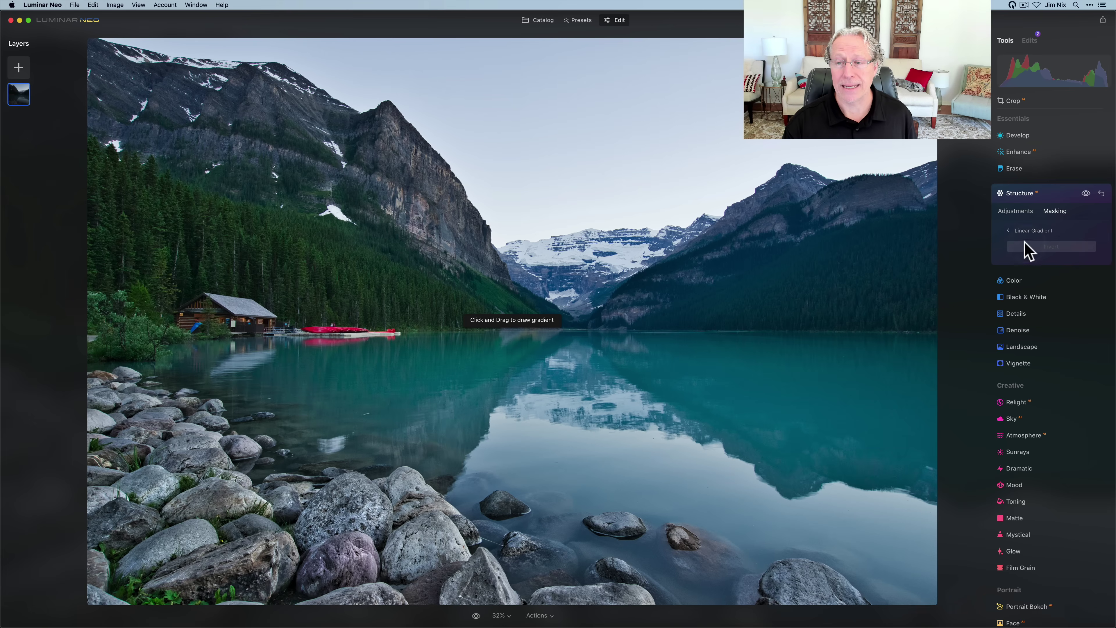
{"action": "left_click", "coordinate": [1009, 231]}
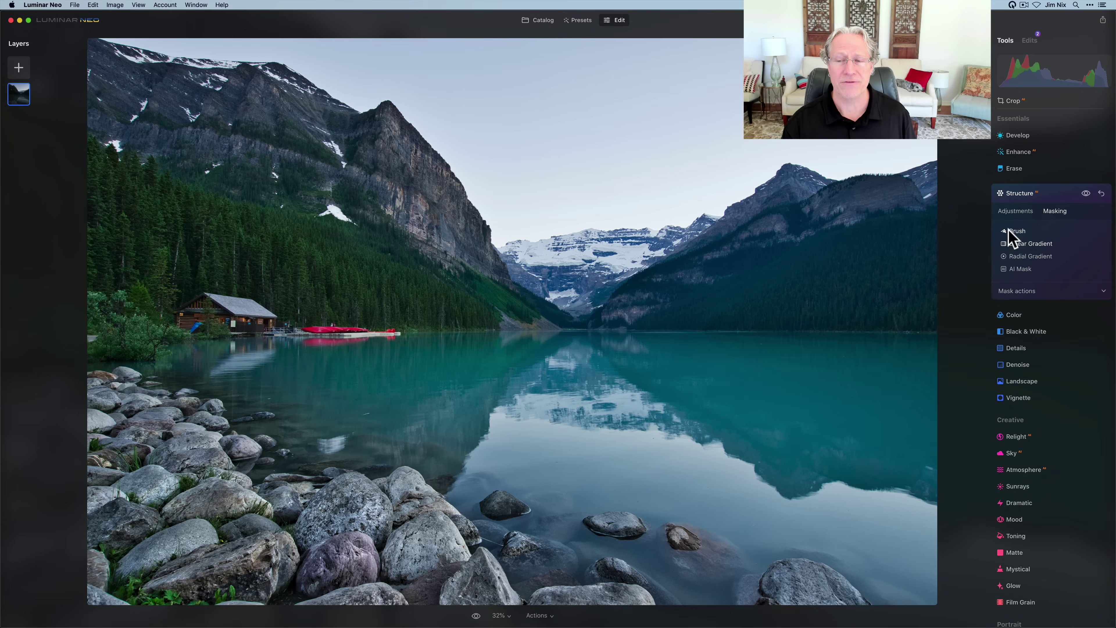
{"action": "left_click", "coordinate": [1013, 230]}
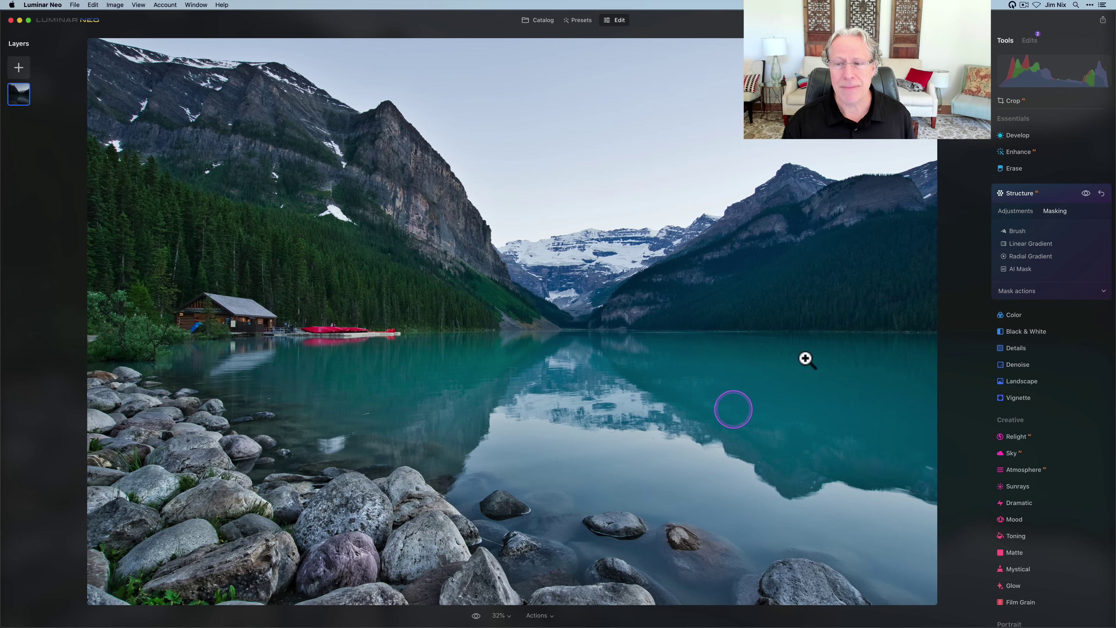
{"action": "left_click", "coordinate": [1085, 193]}
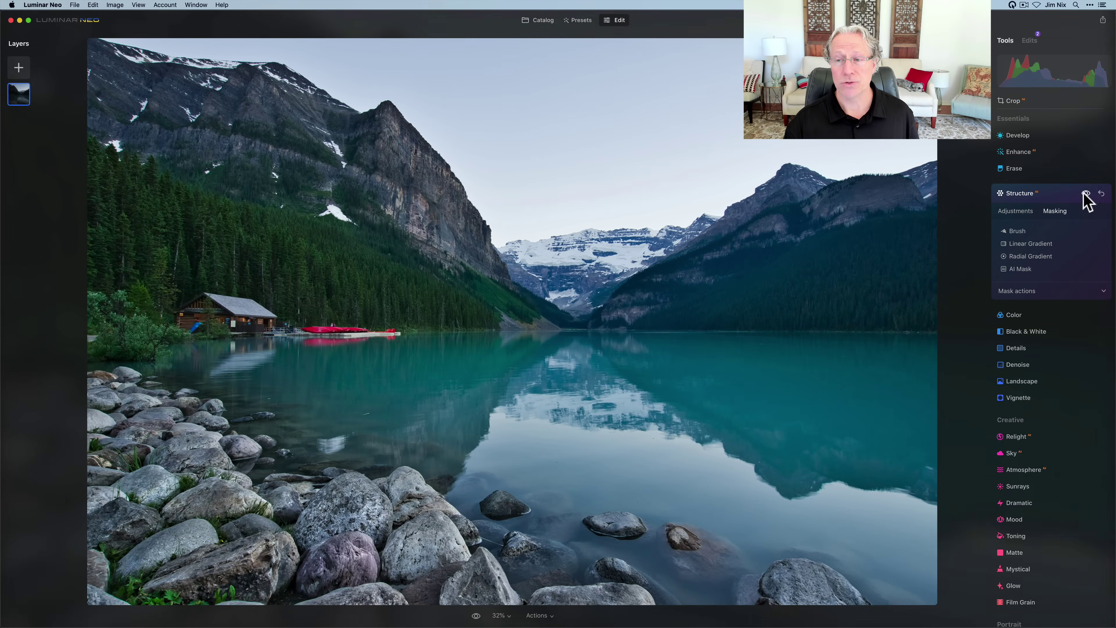
Invert the Structure mask onto sky, mountains and lake, checking it with the mask overlay.
{"action": "left_click", "coordinate": [1028, 291]}
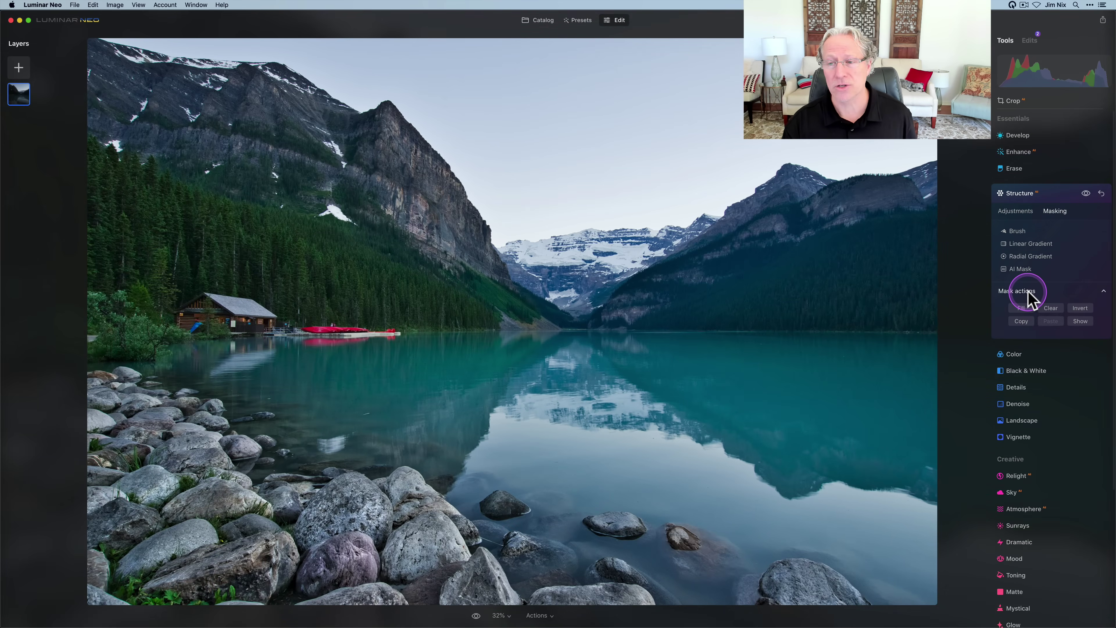
{"action": "scroll", "coordinate": [1030, 299], "scroll_direction": "down", "scroll_amount": 2}
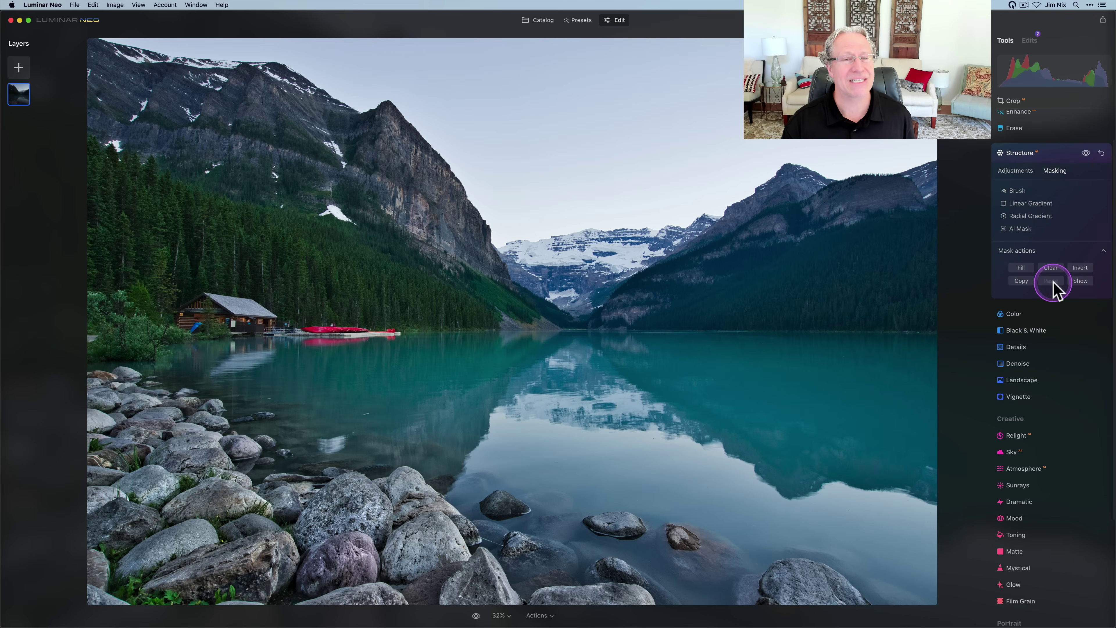
{"action": "left_click", "coordinate": [1087, 281]}
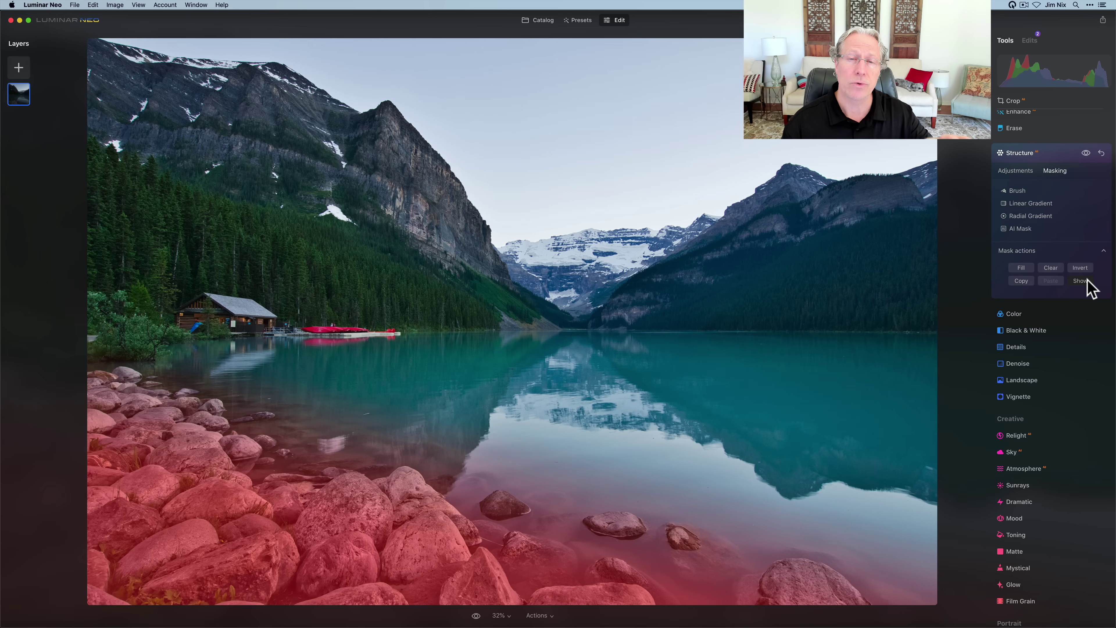
{"action": "left_click", "coordinate": [1087, 281]}
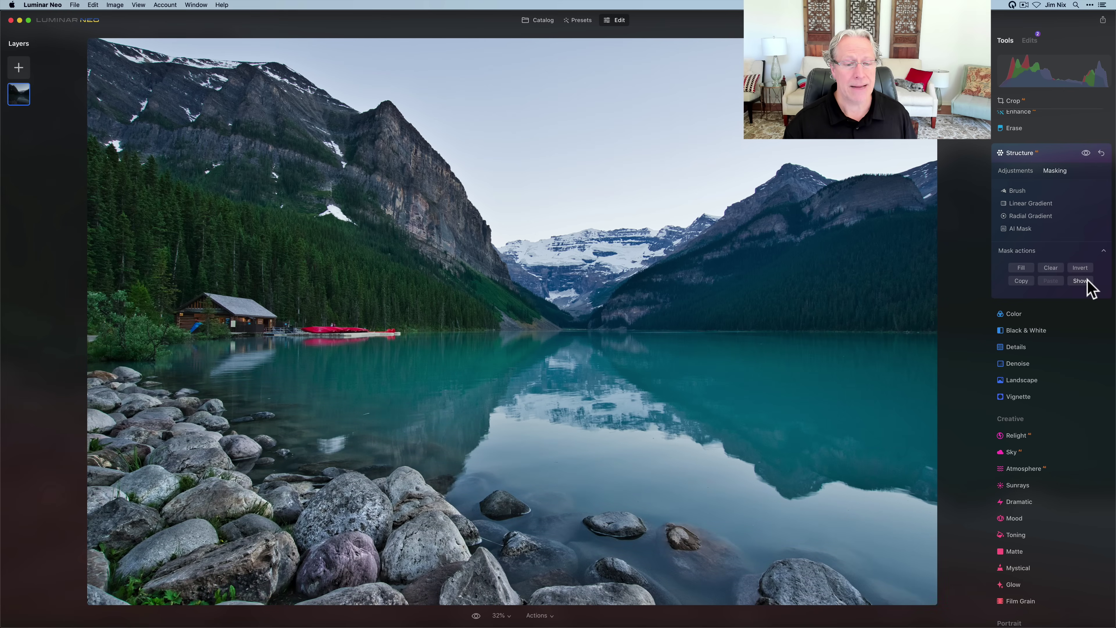
{"action": "left_click", "coordinate": [1087, 281]}
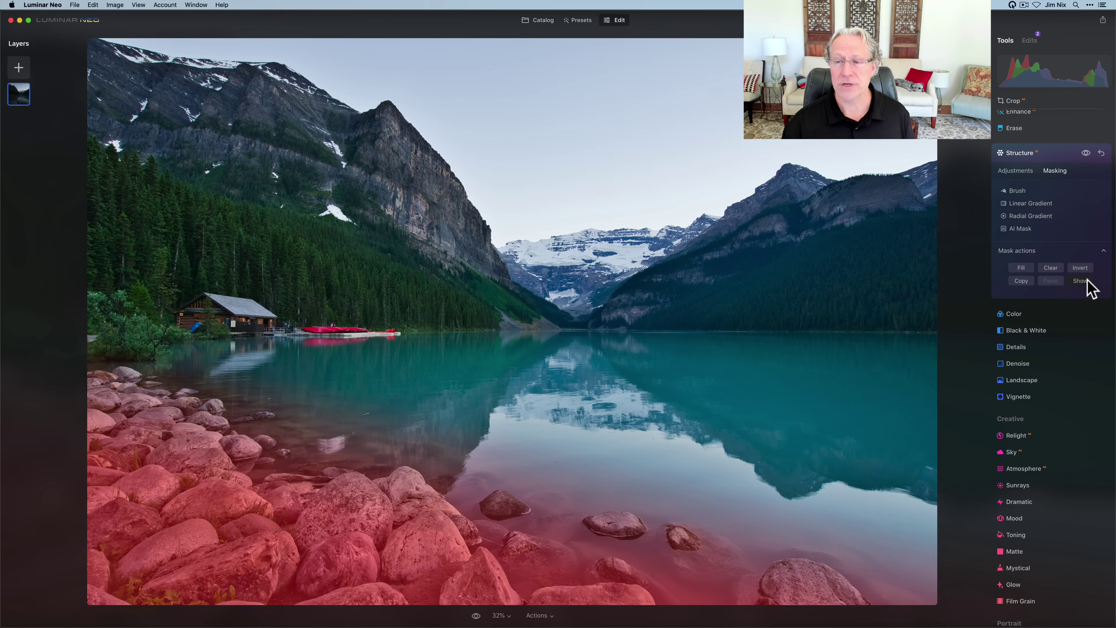
{"action": "left_click", "coordinate": [1085, 269]}
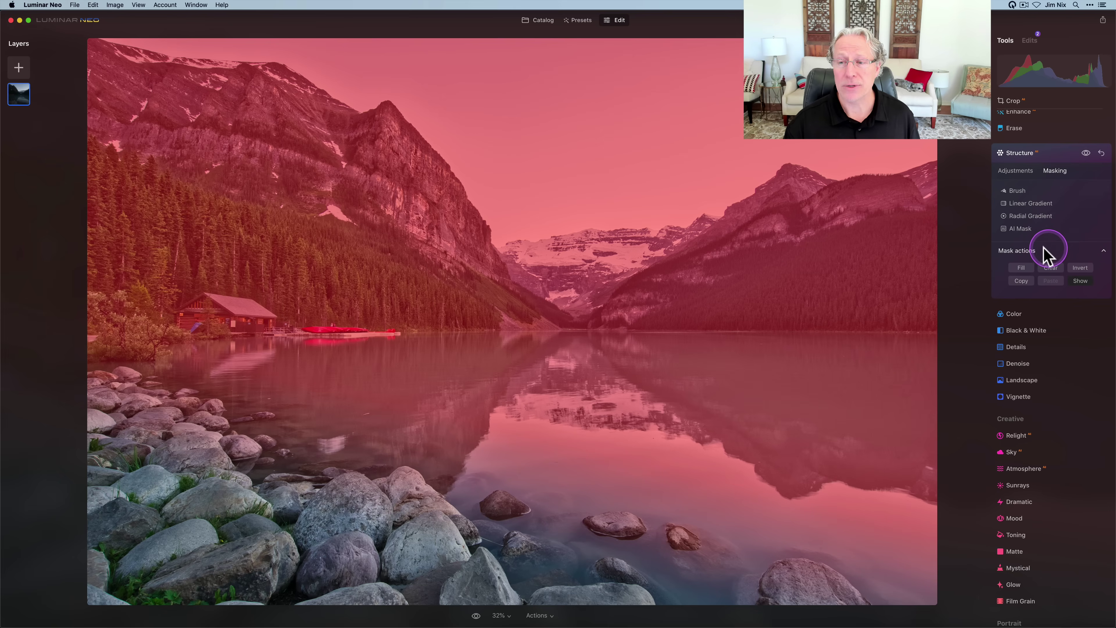
{"action": "left_click", "coordinate": [1078, 281]}
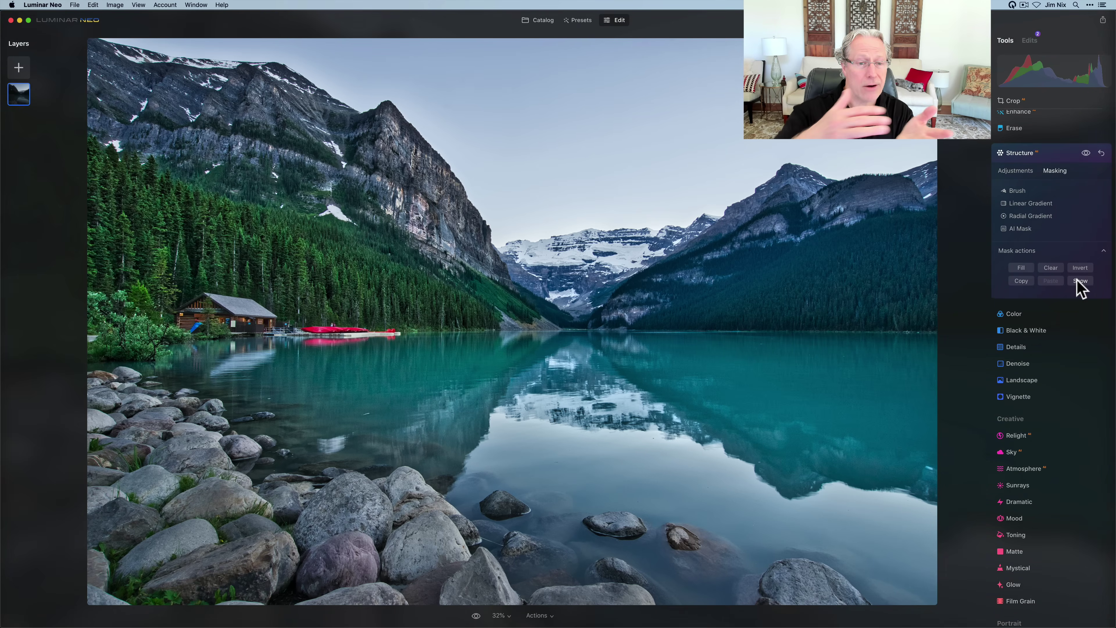
Toggle Structure to compare, then invert its mask and display it as a red overlay.
{"action": "left_click", "coordinate": [1096, 148]}
{"action": "left_click", "coordinate": [1085, 154]}
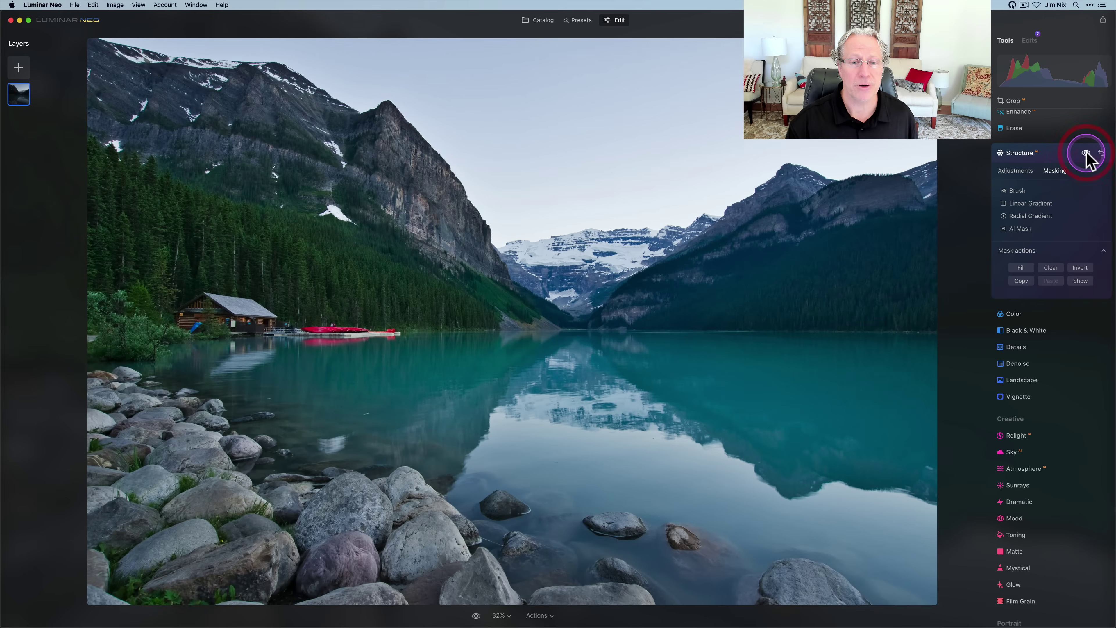
{"action": "left_click", "coordinate": [1086, 153]}
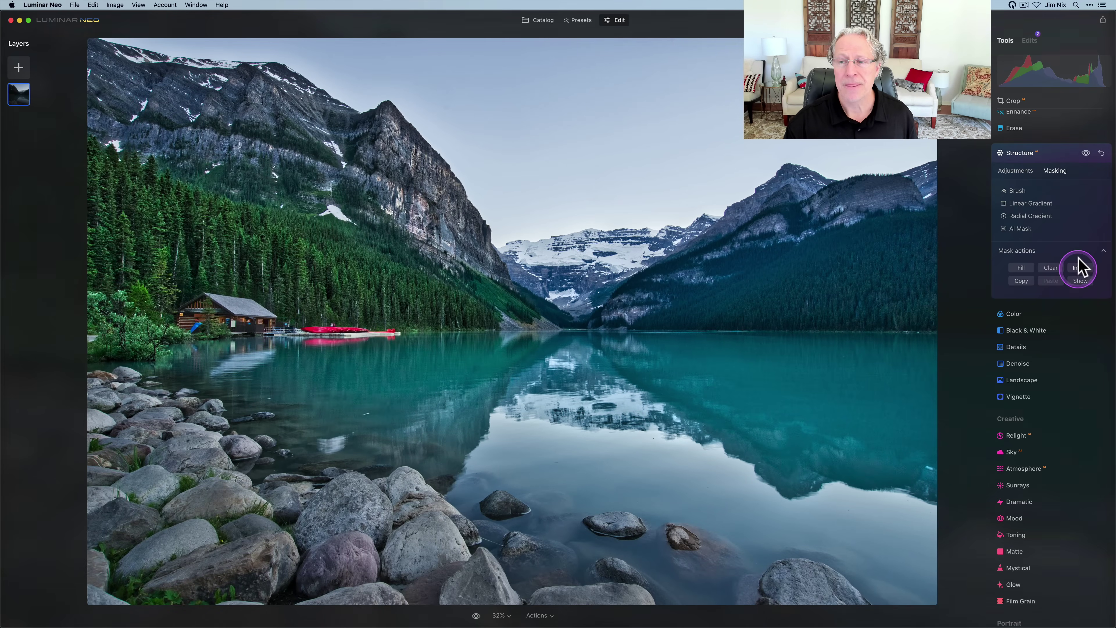
{"action": "left_click", "coordinate": [1080, 268]}
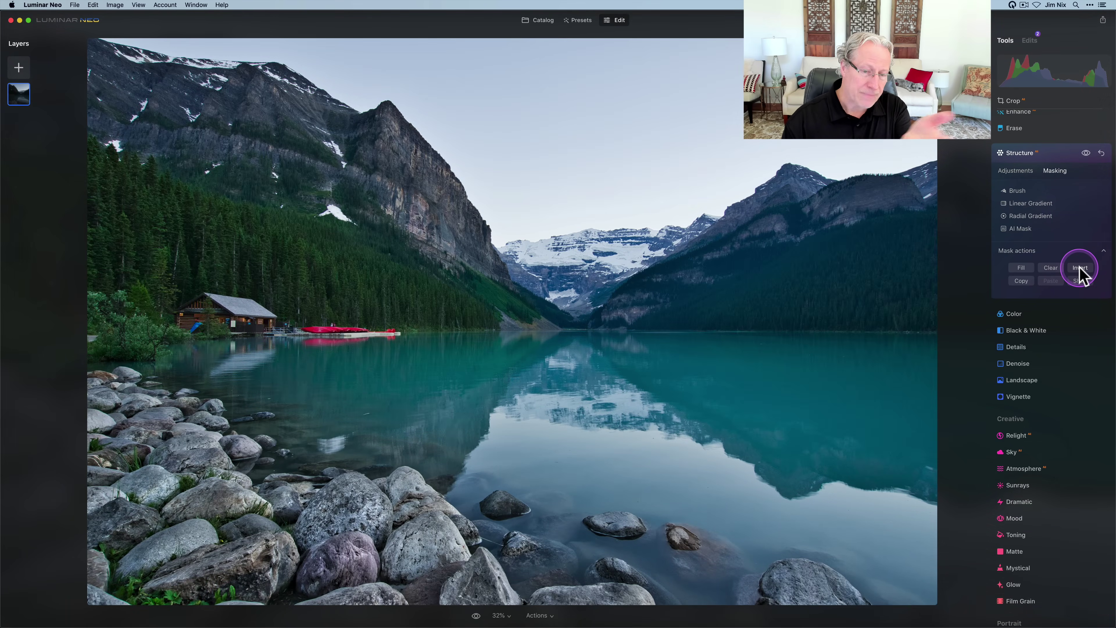
{"action": "left_click", "coordinate": [1081, 281]}
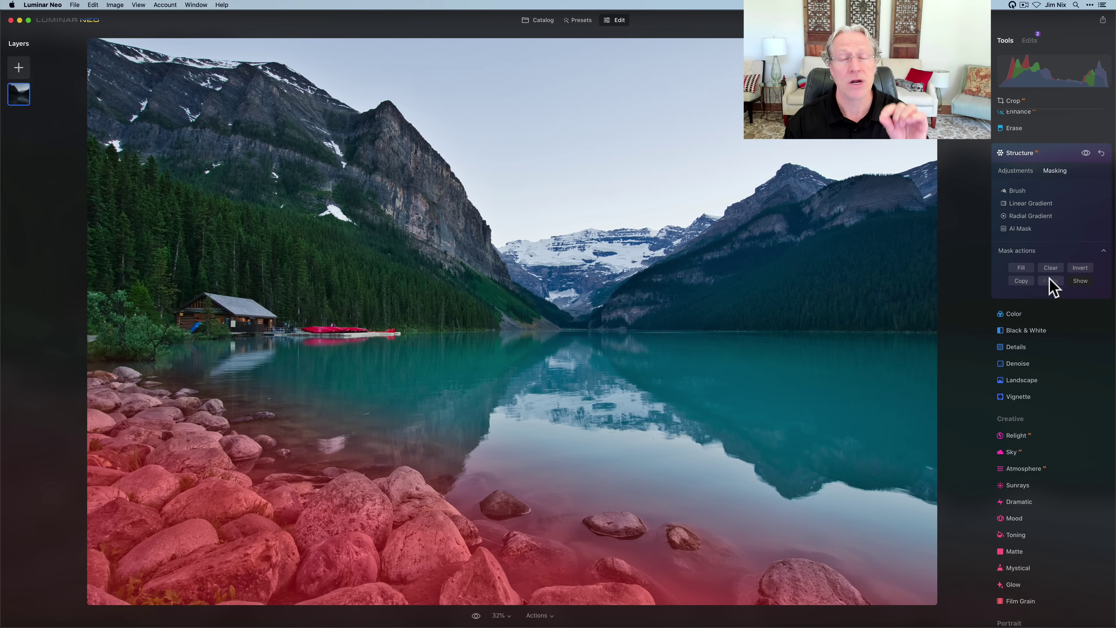
Copy, paste and fill the mask, then clear it and confirm Structure Amount stays 100.
{"action": "left_click", "coordinate": [1021, 282]}
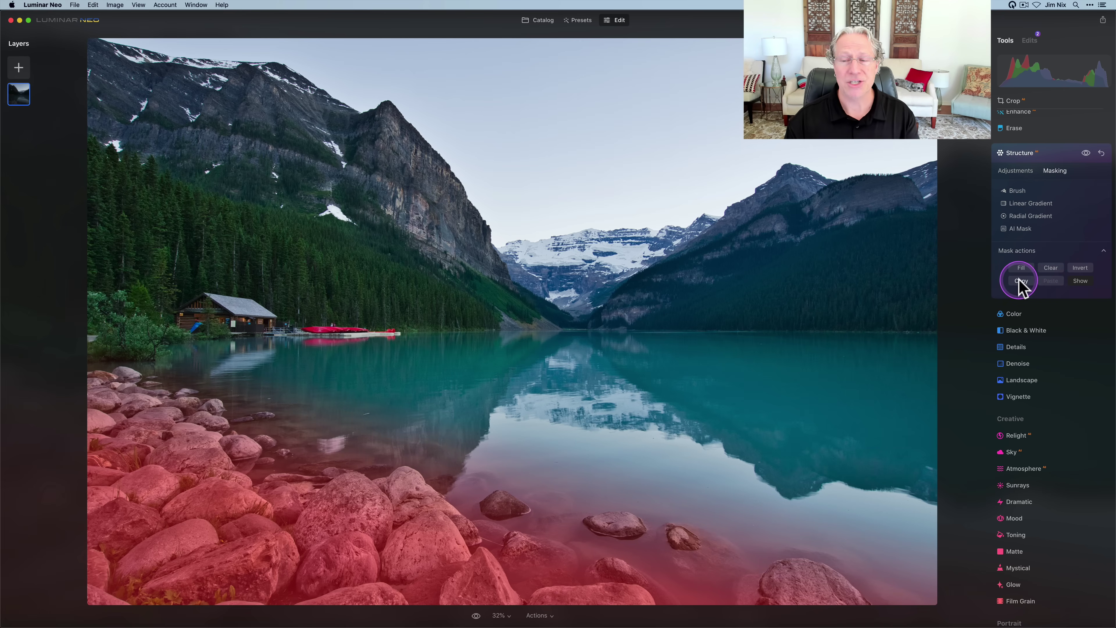
{"action": "left_click", "coordinate": [1049, 281]}
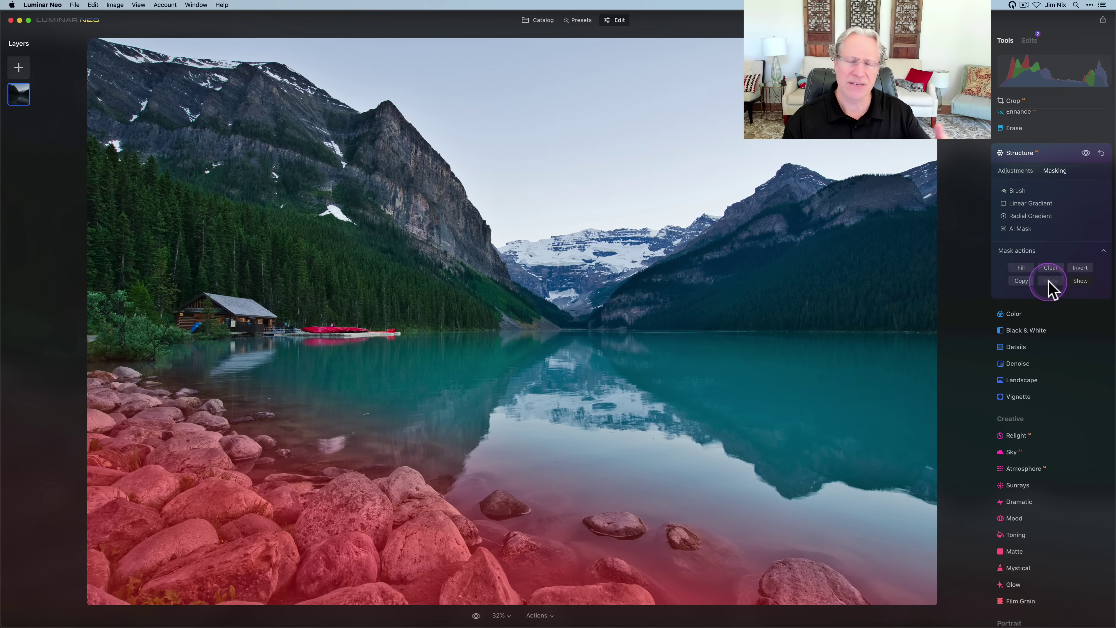
{"action": "left_click", "coordinate": [1023, 269]}
{"action": "left_click", "coordinate": [1048, 269]}
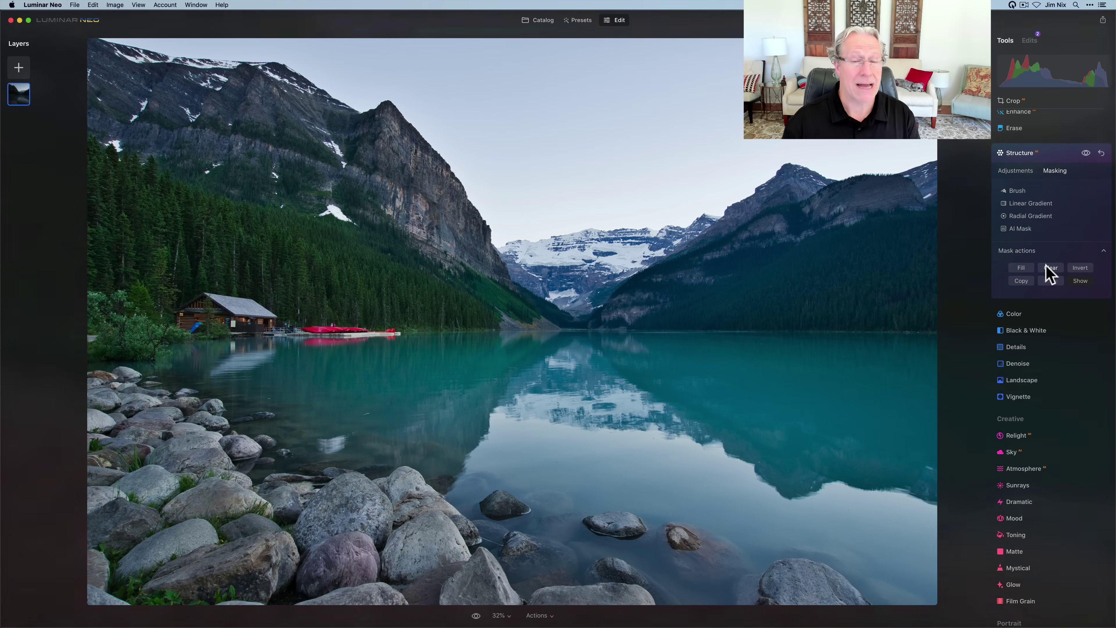
{"action": "left_click", "coordinate": [1016, 170]}
{"action": "left_click", "coordinate": [1093, 199]}
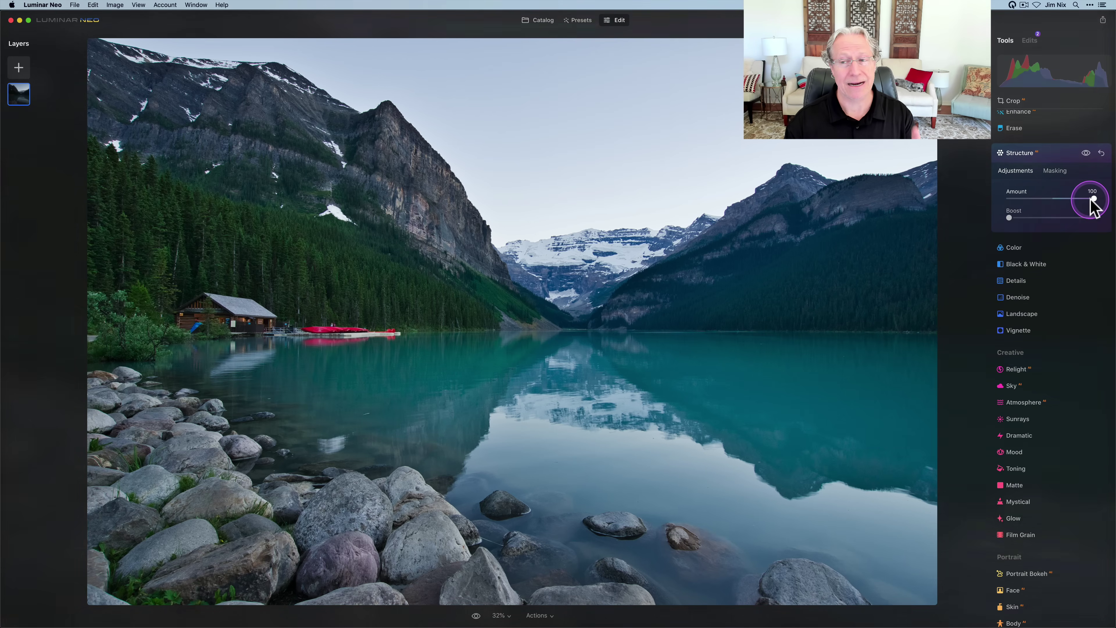
Fill the Structure mask over the whole photo, show the overlay, and toggle the effect to compare.
{"action": "left_click", "coordinate": [1086, 152]}
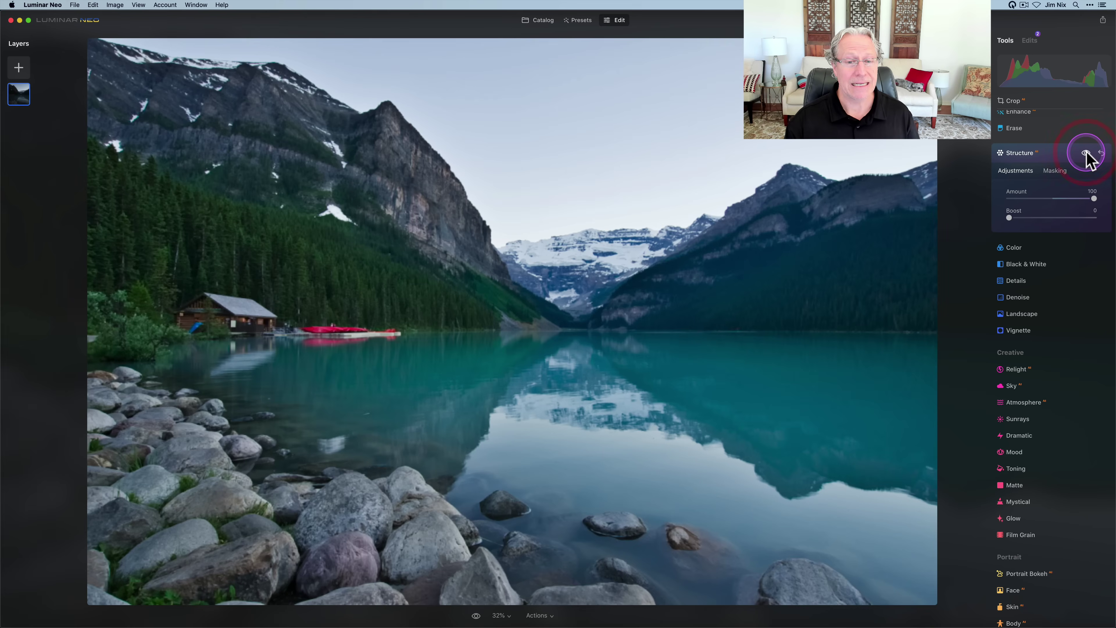
{"action": "left_click", "coordinate": [1054, 171]}
{"action": "left_click", "coordinate": [1016, 250]}
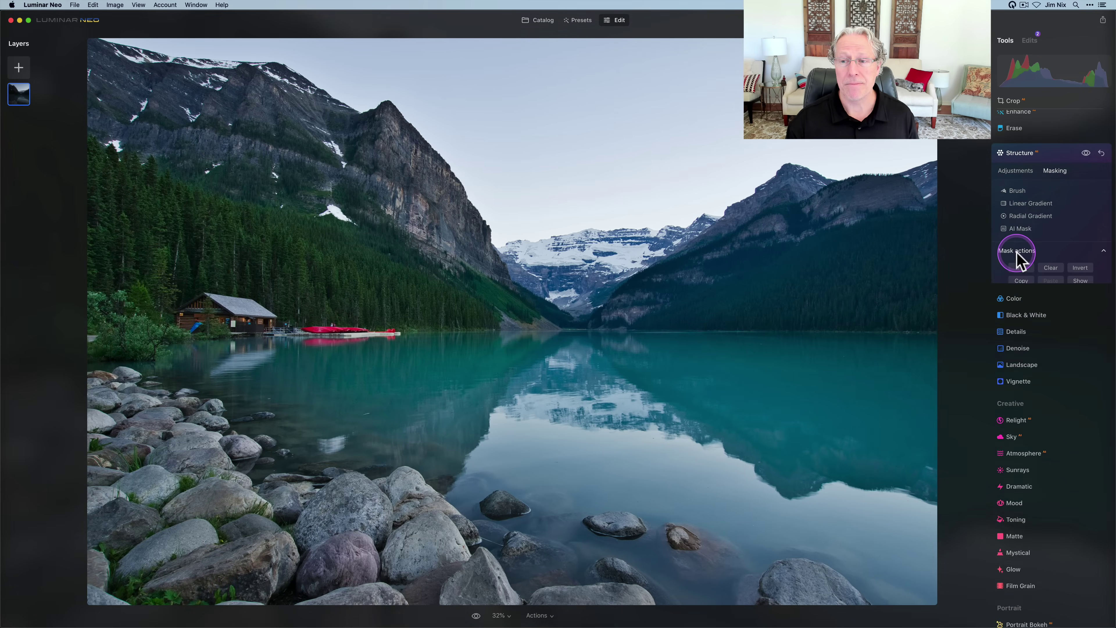
{"action": "left_click", "coordinate": [1022, 282]}
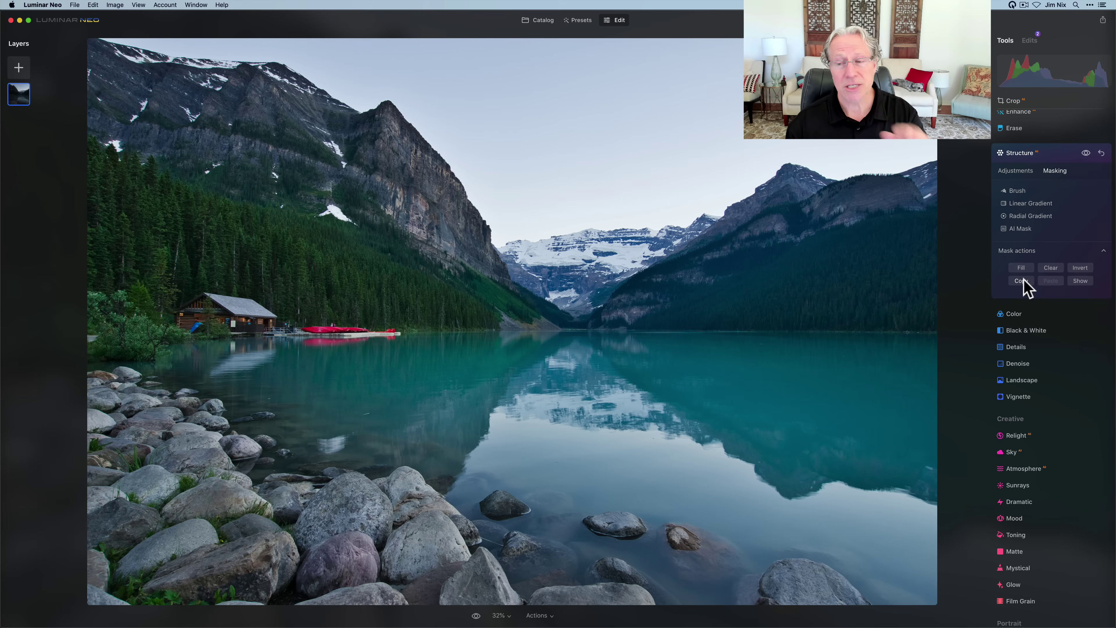
{"action": "left_click", "coordinate": [1028, 270]}
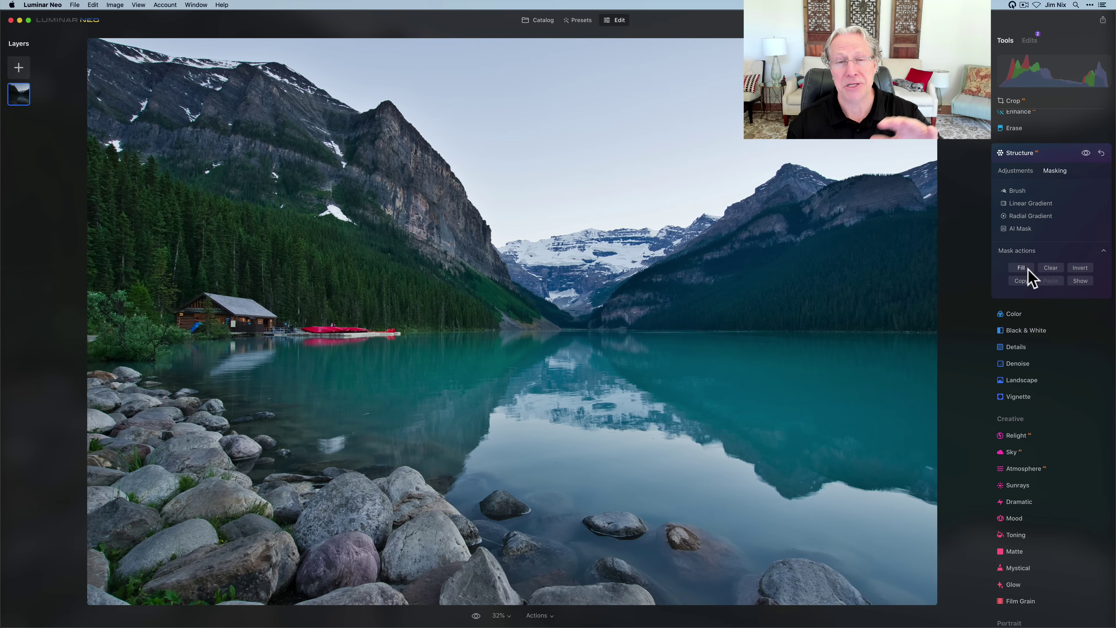
{"action": "left_click", "coordinate": [1023, 268]}
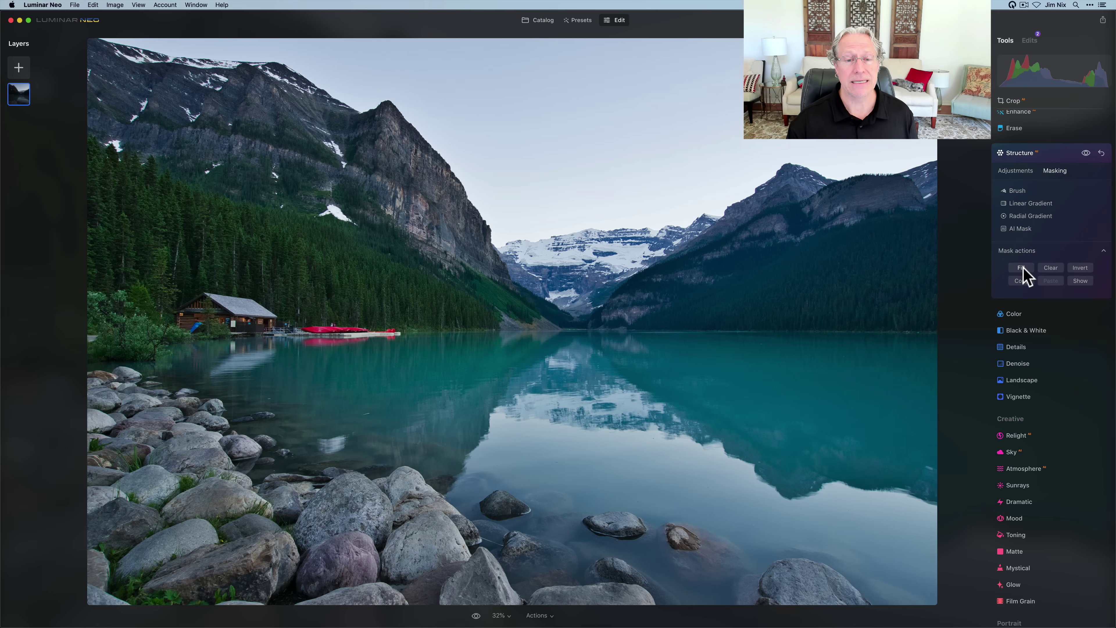
{"action": "left_click", "coordinate": [1082, 283]}
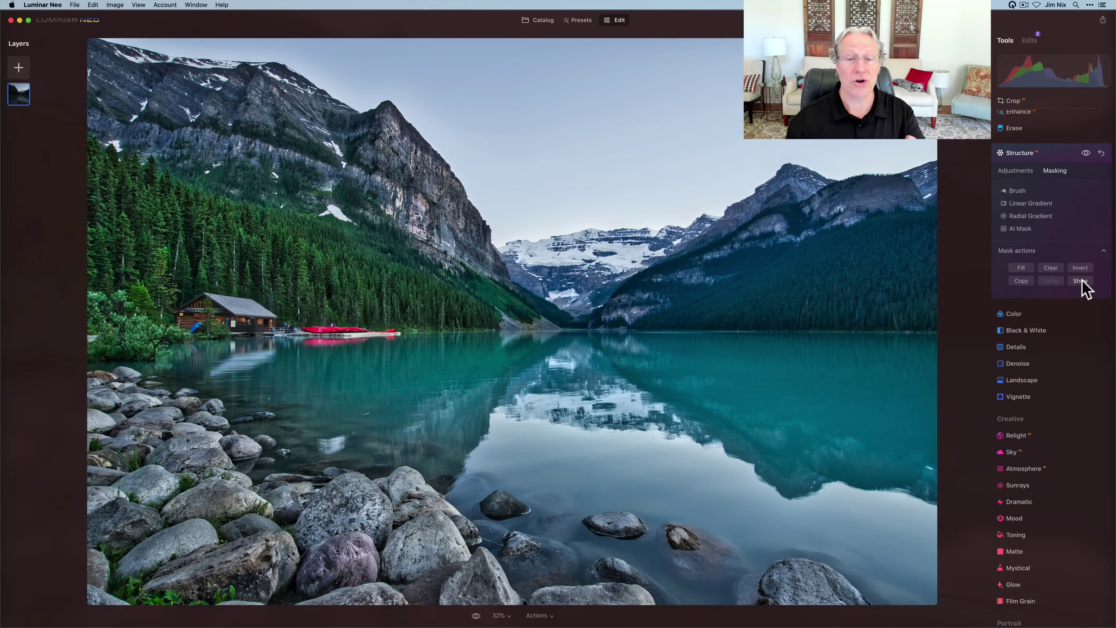
{"action": "left_click", "coordinate": [1086, 153]}
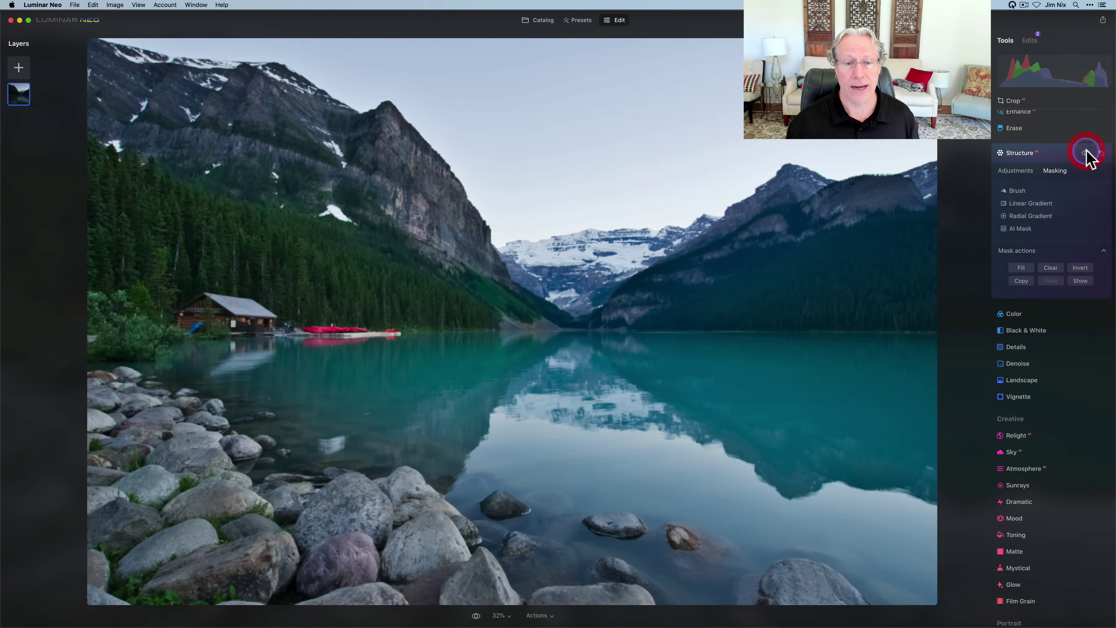
{"action": "left_click", "coordinate": [1086, 153]}
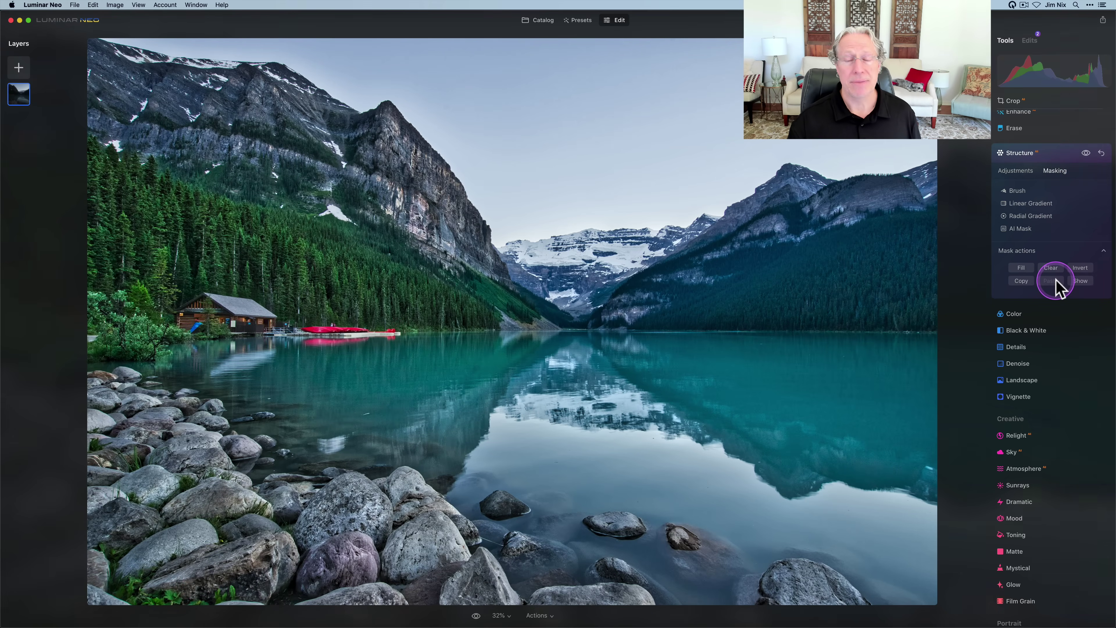
Clear the mask, draw a new linear gradient over the lower-left rocks and water, then compare.
{"action": "left_click", "coordinate": [1049, 265]}
{"action": "left_click", "coordinate": [1022, 204]}
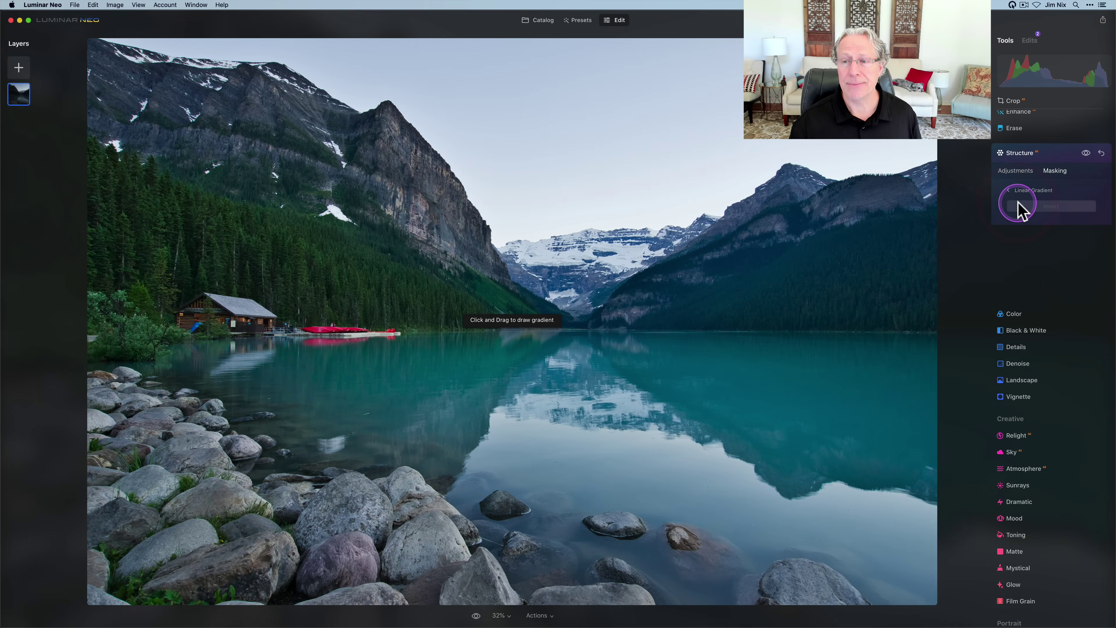
{"action": "mouse_move", "coordinate": [403, 479]}
{"action": "left_mouse_down"}
{"action": "mouse_move", "coordinate": [424, 439]}
{"action": "mouse_move", "coordinate": [424, 399]}
{"action": "left_mouse_up"}
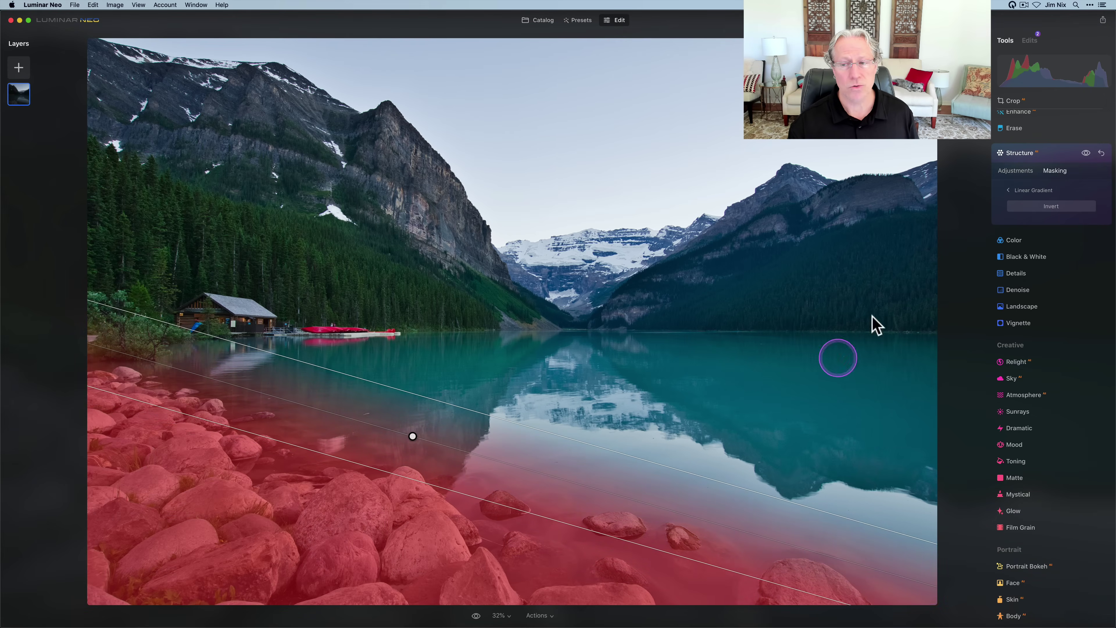
{"action": "left_click", "coordinate": [1009, 190]}
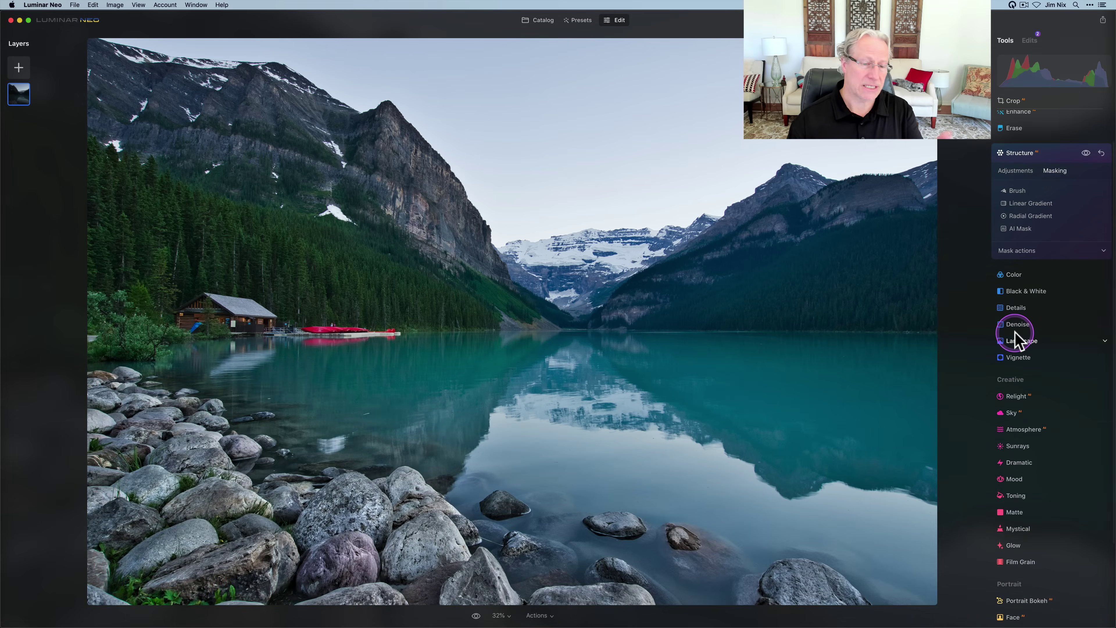
{"action": "left_click", "coordinate": [1086, 153]}
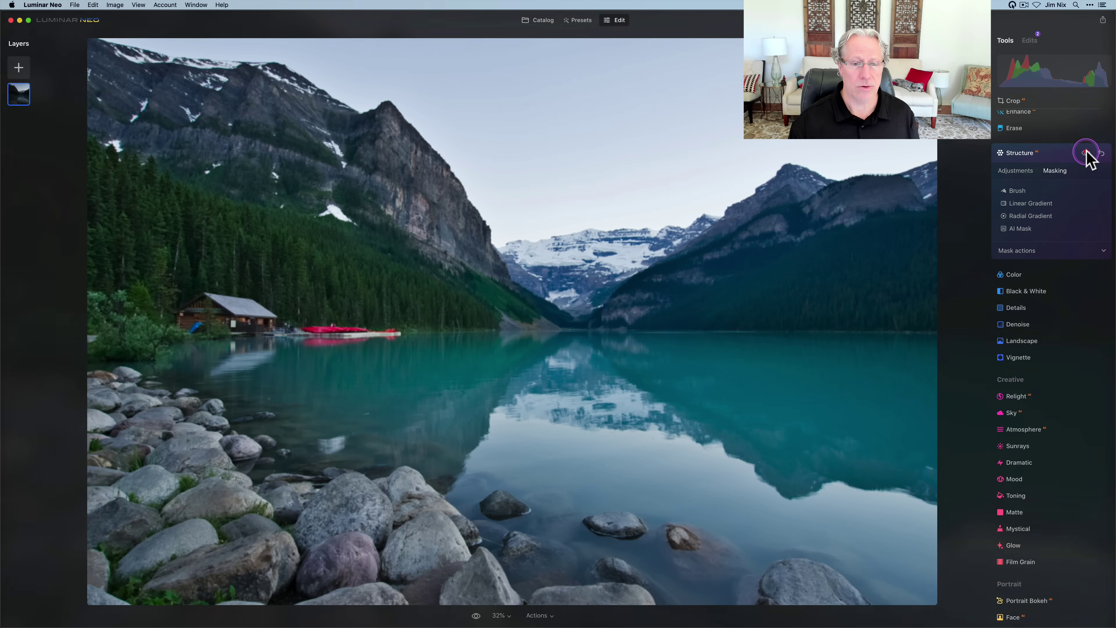
{"action": "left_click", "coordinate": [1087, 152]}
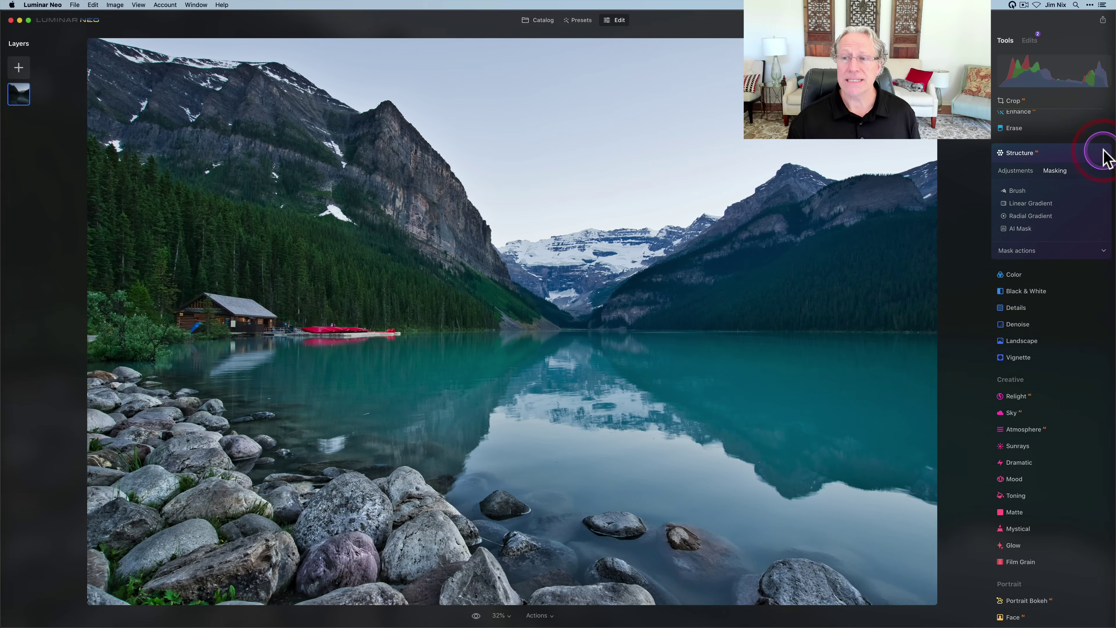
Create a Radial Gradient Structure mask centred on the red canoes, dragged outward toward the shoreline.
{"action": "left_click", "coordinate": [1037, 190]}
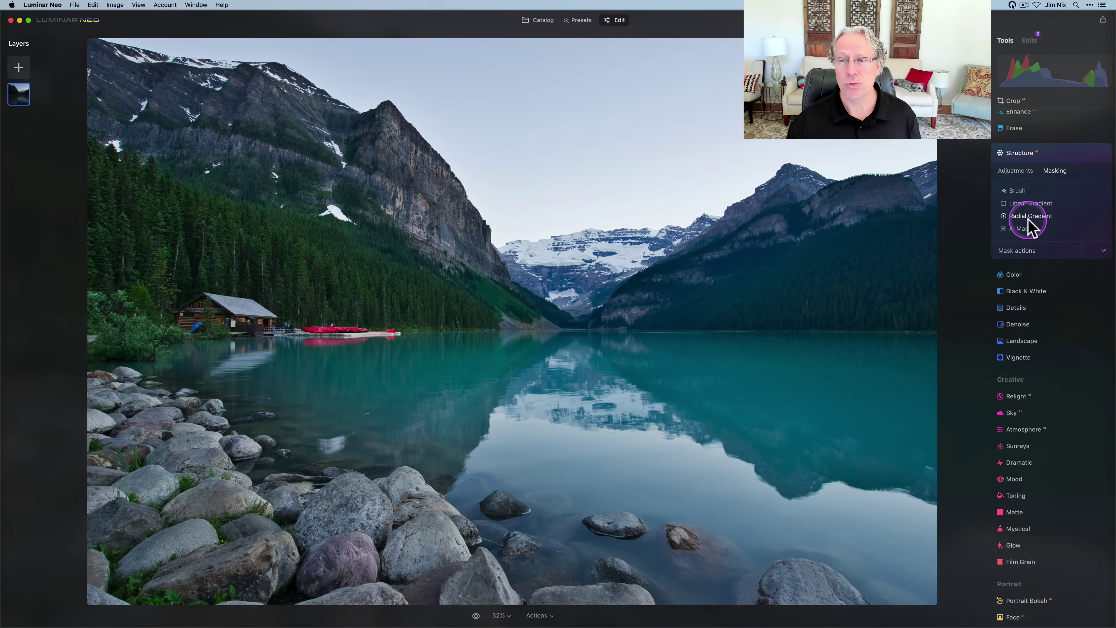
{"action": "left_click", "coordinate": [1015, 171]}
{"action": "left_click", "coordinate": [1102, 198]}
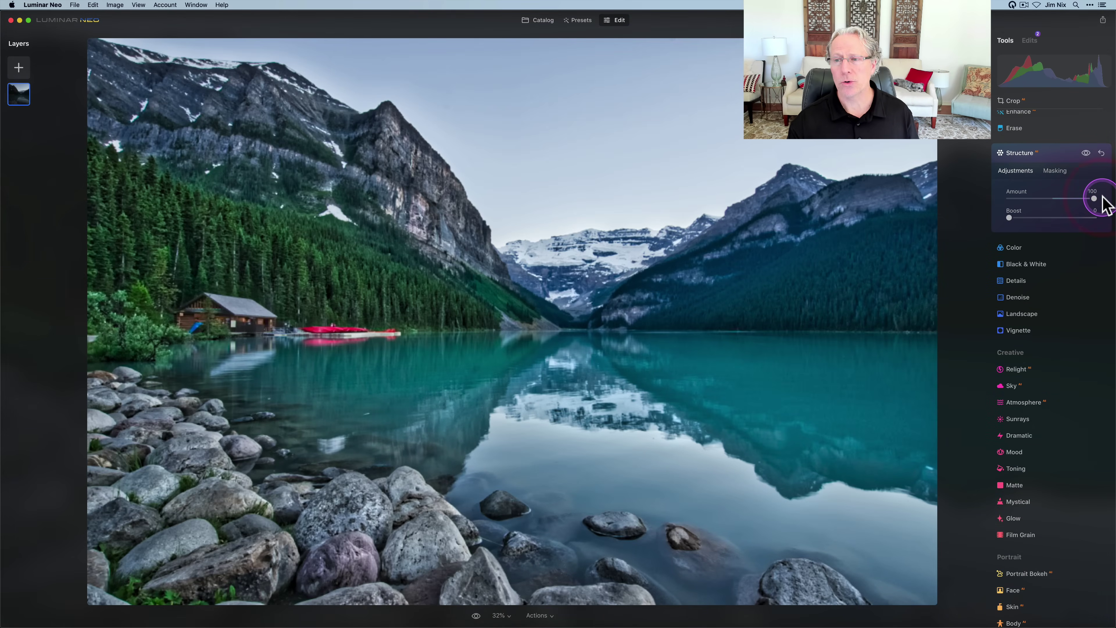
{"action": "left_click", "coordinate": [1056, 171]}
{"action": "left_click", "coordinate": [1021, 217]}
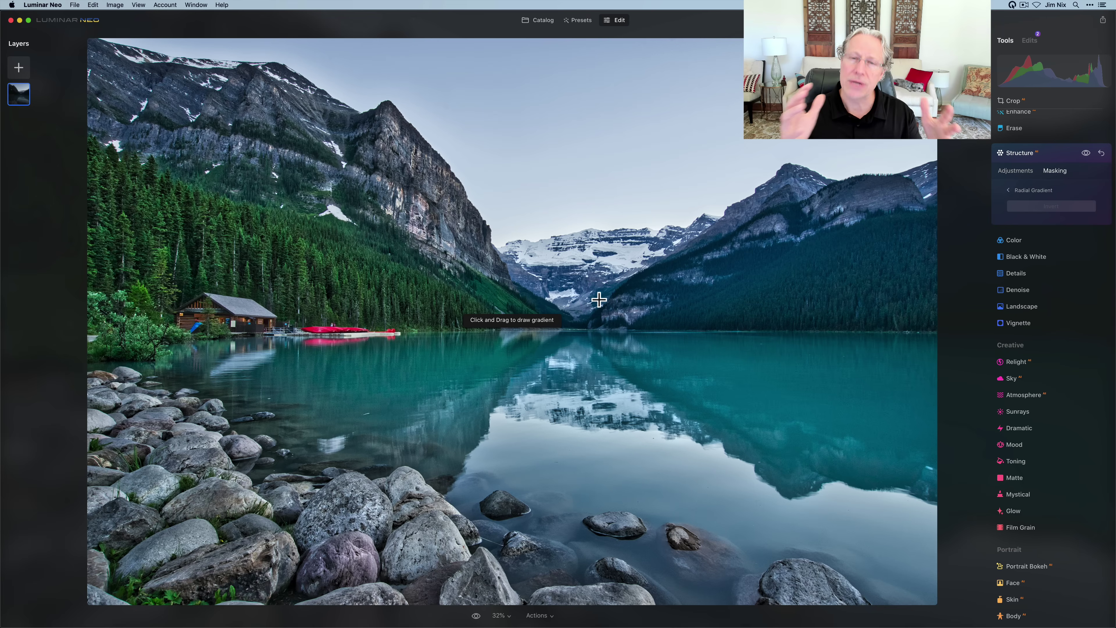
{"action": "left_click", "coordinate": [293, 325]}
{"action": "left_click", "coordinate": [464, 333]}
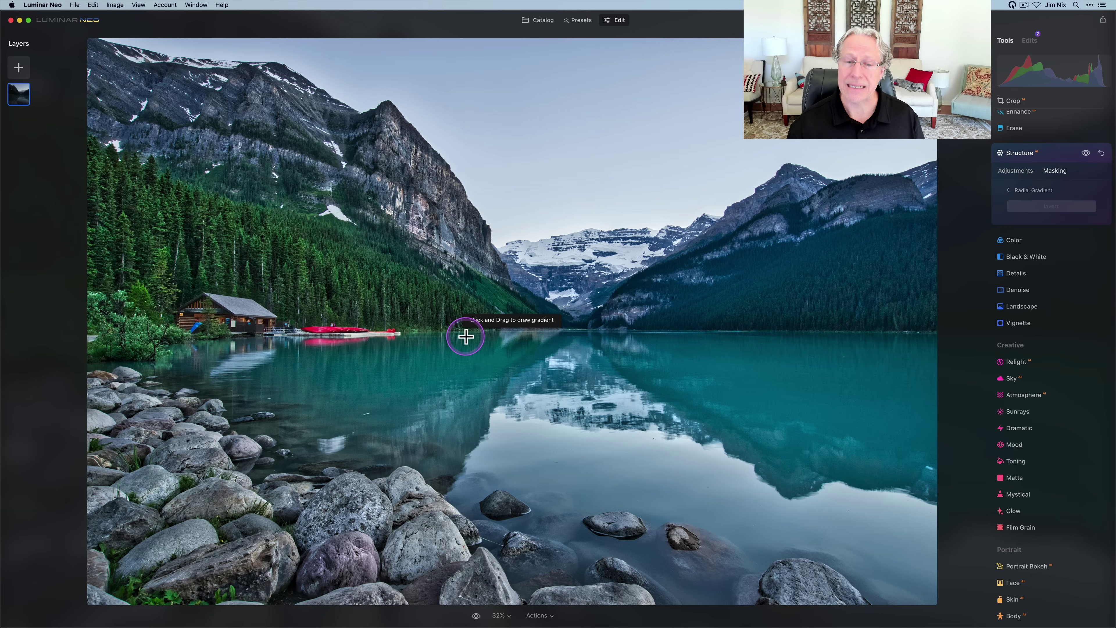
{"action": "left_click", "coordinate": [301, 325]}
{"action": "left_click_drag", "start_coordinate": [306, 327], "coordinate": [409, 372]}
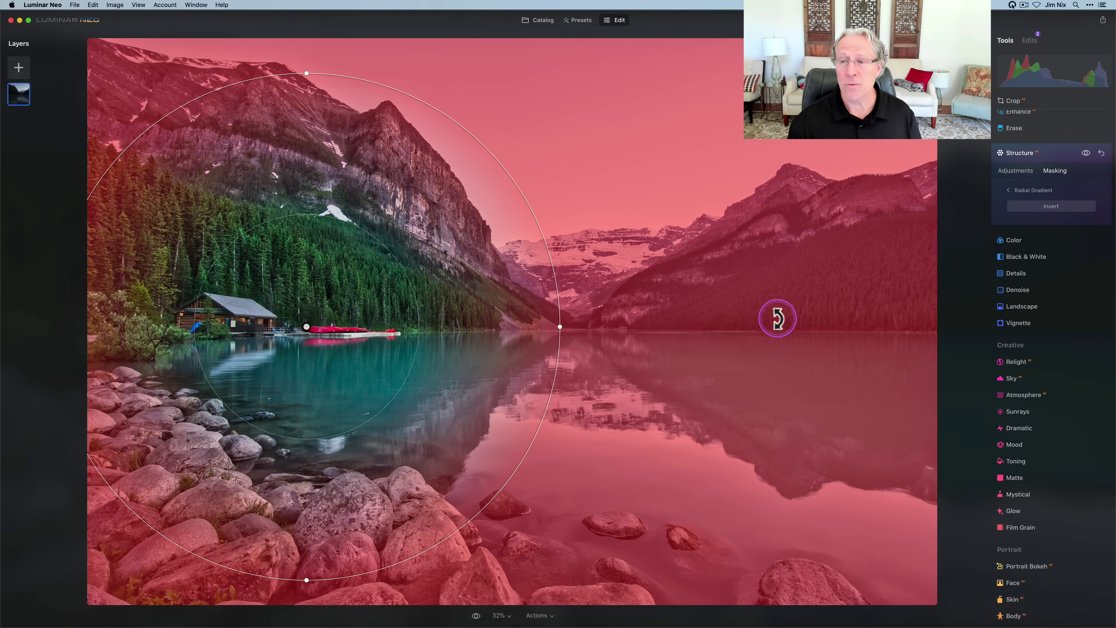
Invert the radial mask onto the boathouse side, rotate it and narrow it into a tall ellipse.
{"action": "left_click", "coordinate": [1050, 206]}
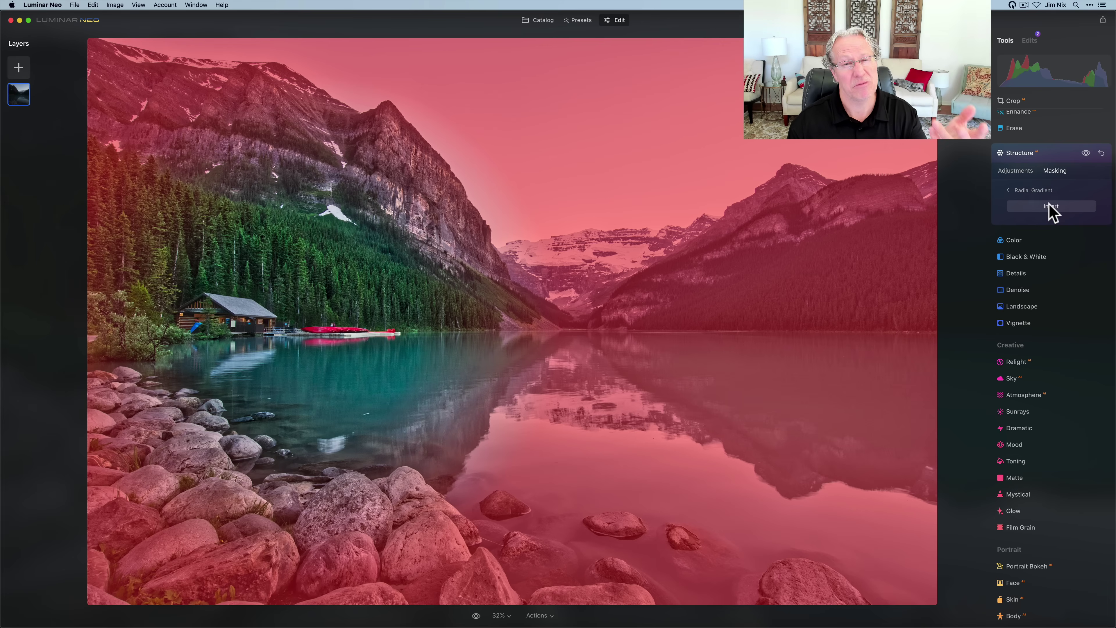
{"action": "left_click", "coordinate": [1051, 206]}
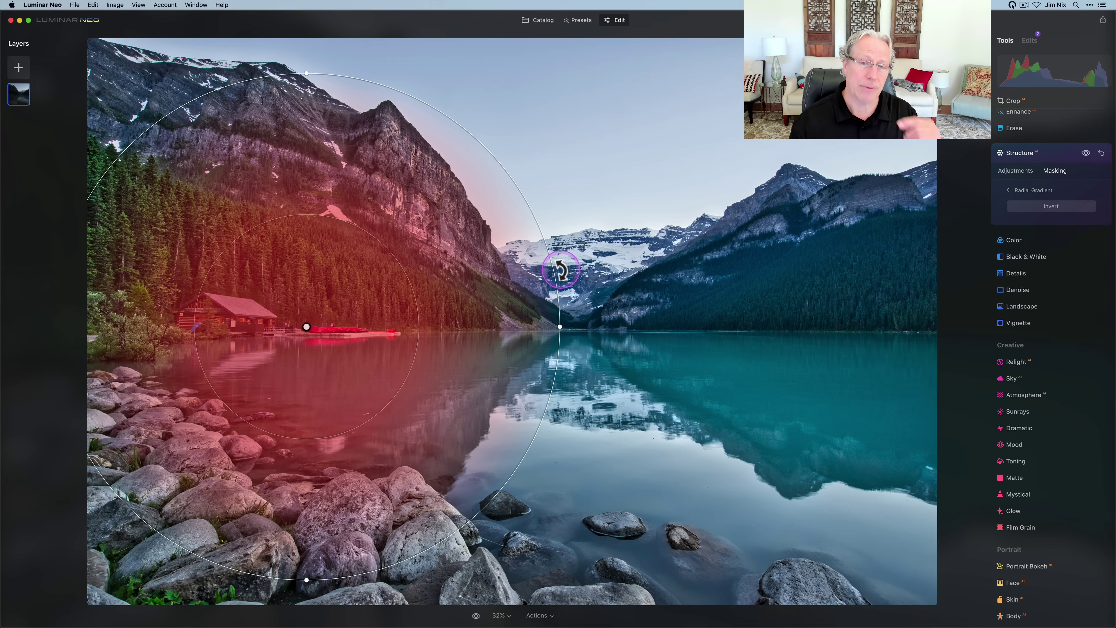
{"action": "mouse_move", "coordinate": [560, 269]}
{"action": "left_mouse_down"}
{"action": "mouse_move", "coordinate": [557, 246]}
{"action": "mouse_move", "coordinate": [558, 259]}
{"action": "left_mouse_up"}
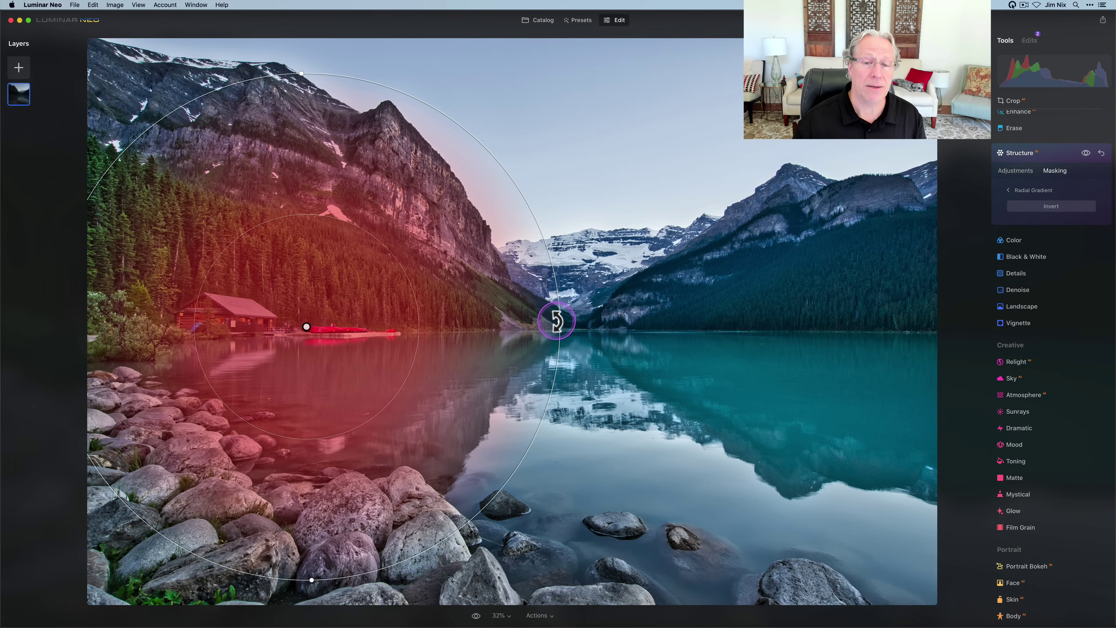
{"action": "left_click_drag", "start_coordinate": [560, 322], "coordinate": [517, 325]}
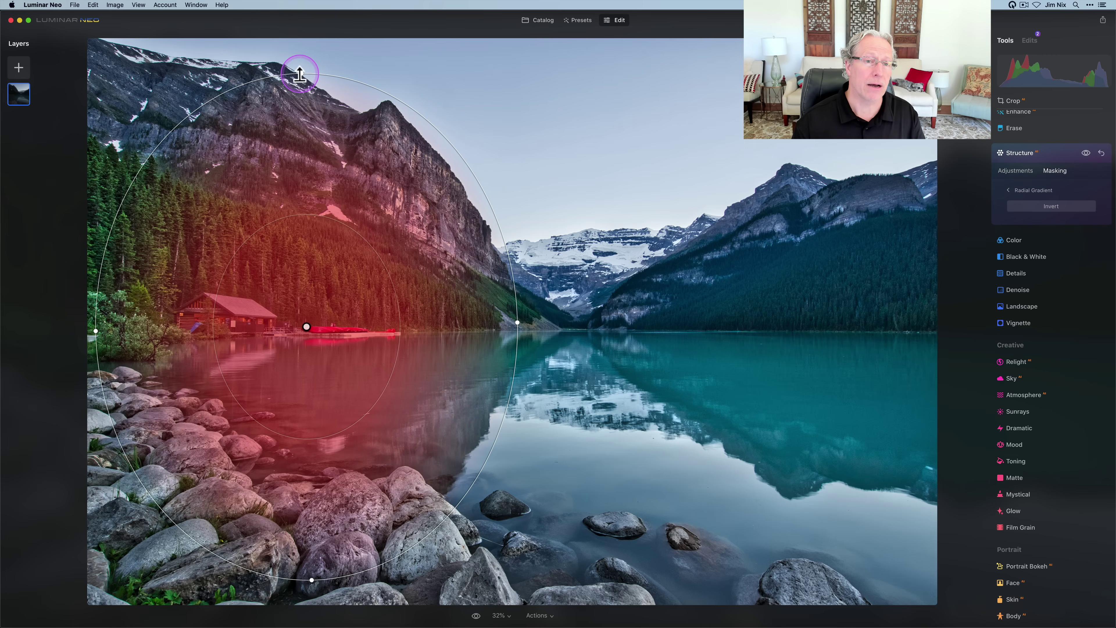
{"action": "mouse_move", "coordinate": [301, 76]}
{"action": "left_mouse_down"}
{"action": "mouse_move", "coordinate": [302, 149]}
{"action": "mouse_move", "coordinate": [301, 82]}
{"action": "left_mouse_up"}
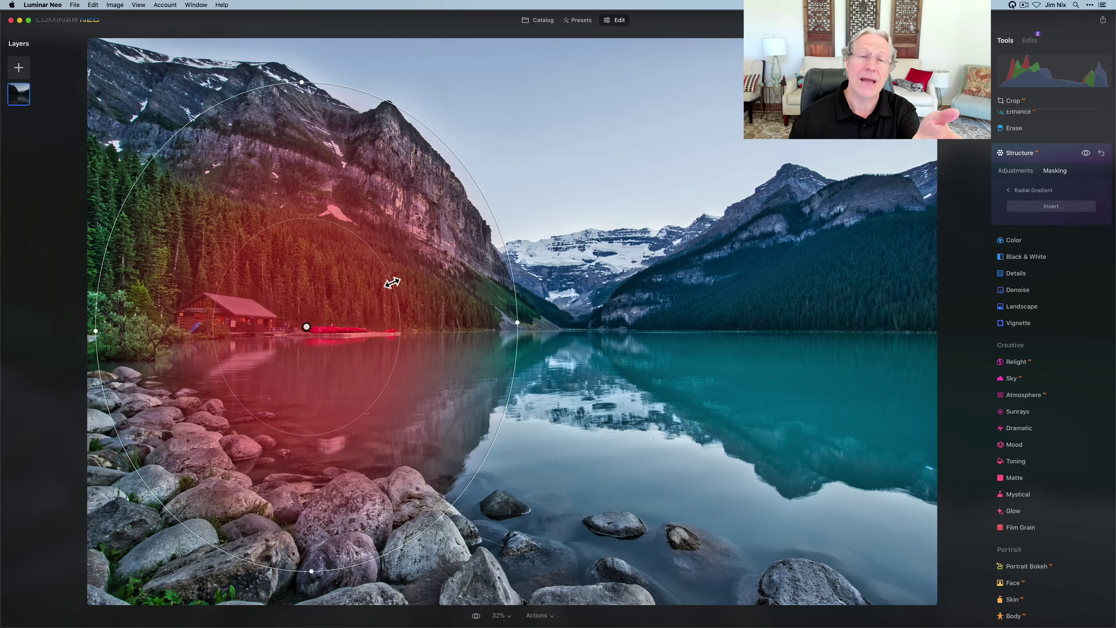
{"action": "left_click", "coordinate": [498, 236]}
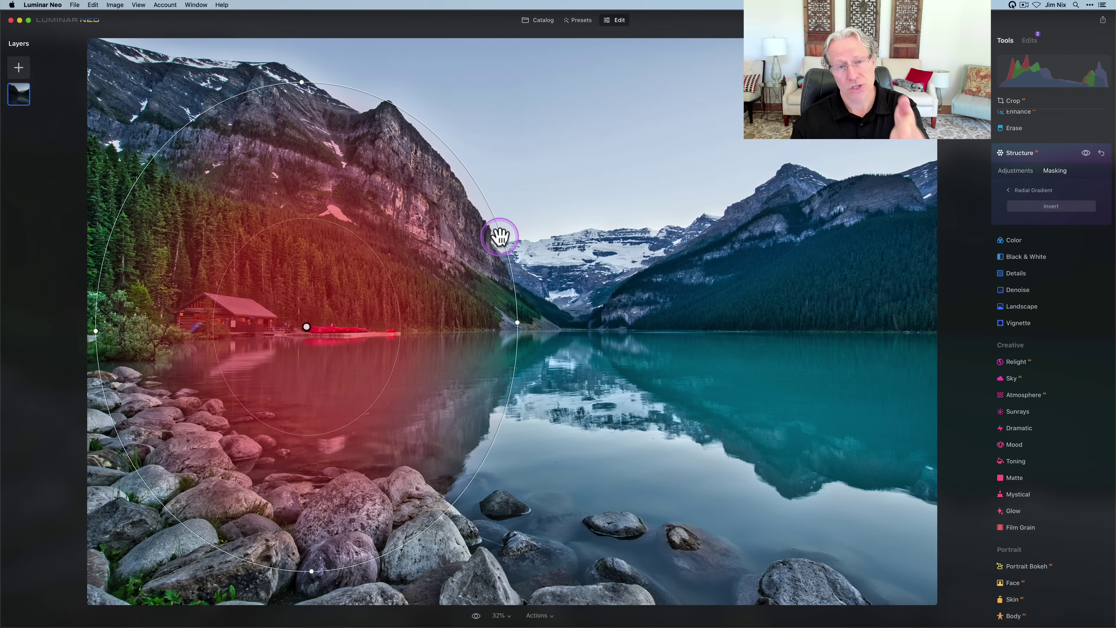
{"action": "left_click", "coordinate": [511, 275]}
Enlarge, rotate counter-clockwise and tighten the feather of the radial ellipse over the left mountain and rocks.
{"action": "left_click_drag", "start_coordinate": [511, 275], "coordinate": [477, 223]}
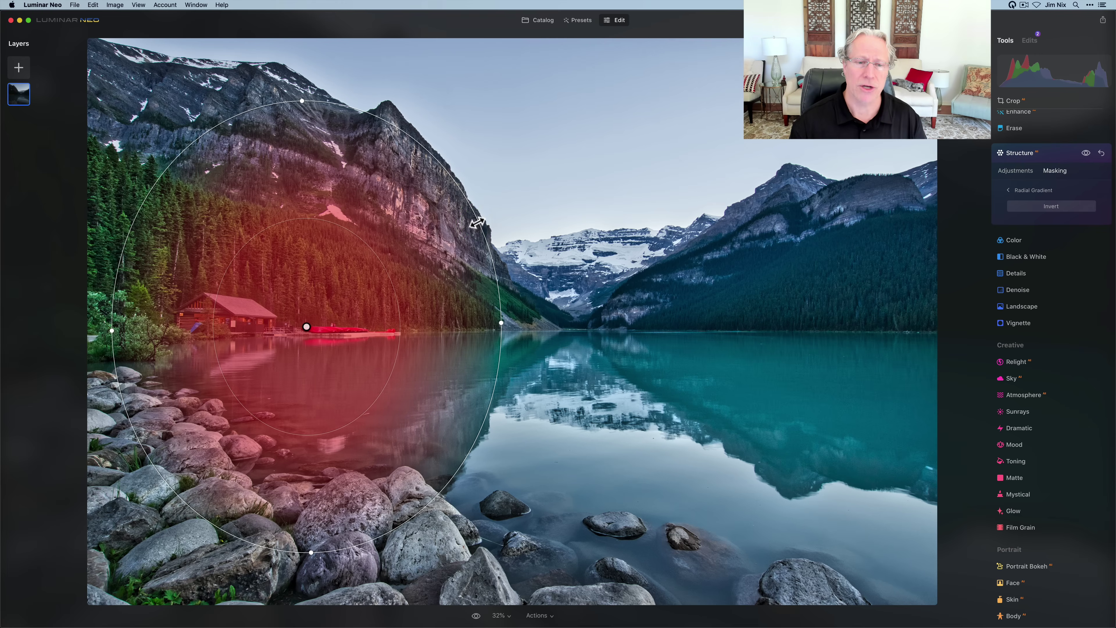
{"action": "left_click_drag", "start_coordinate": [387, 266], "coordinate": [457, 228]}
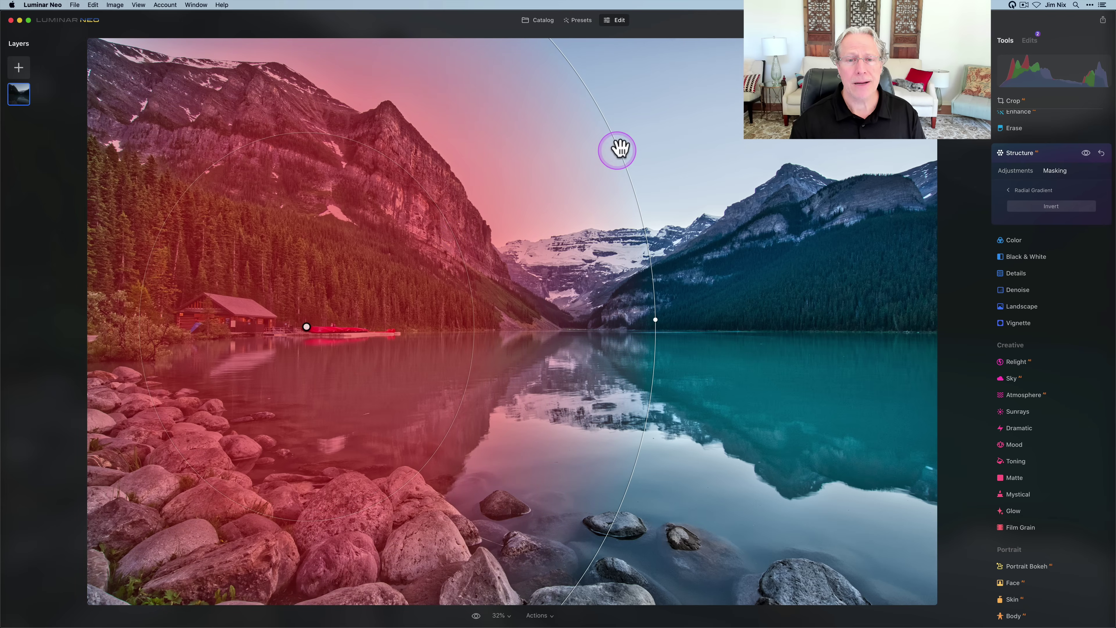
{"action": "left_click_drag", "start_coordinate": [618, 144], "coordinate": [539, 198]}
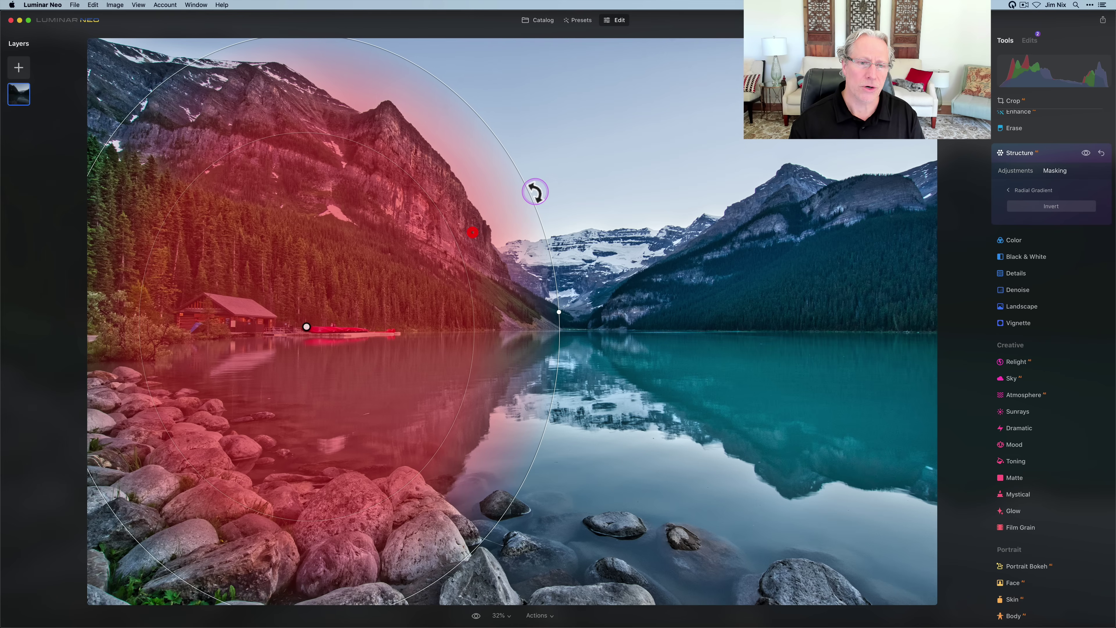
{"action": "left_click_drag", "start_coordinate": [531, 192], "coordinate": [492, 145]}
{"action": "left_click_drag", "start_coordinate": [304, 324], "coordinate": [296, 336]}
{"action": "left_click_drag", "start_coordinate": [441, 235], "coordinate": [460, 229]}
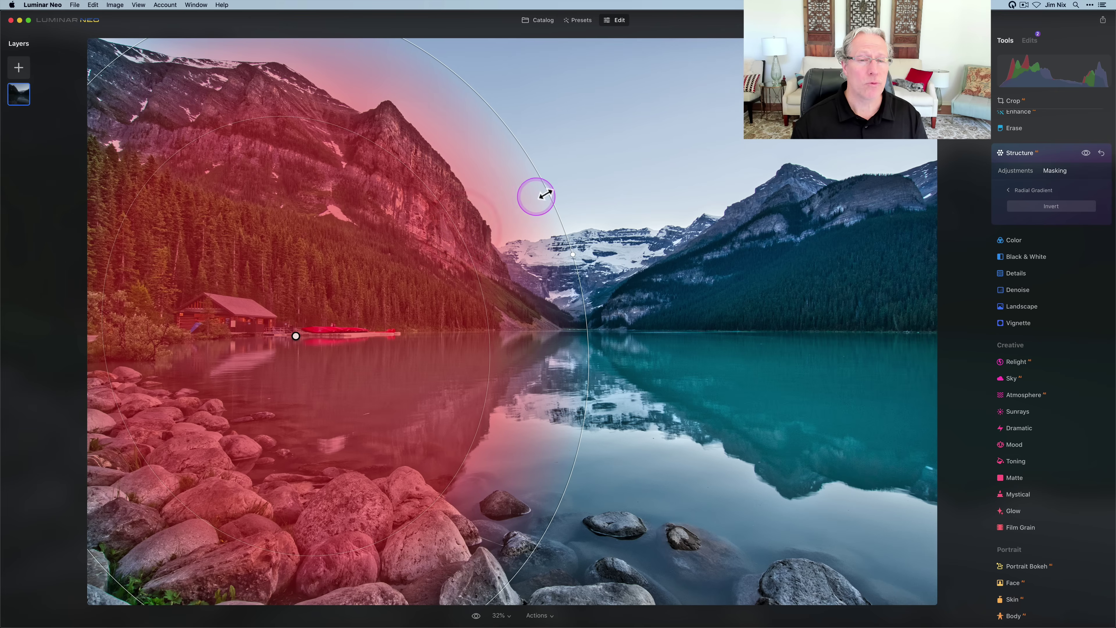
{"action": "left_click_drag", "start_coordinate": [550, 194], "coordinate": [529, 200]}
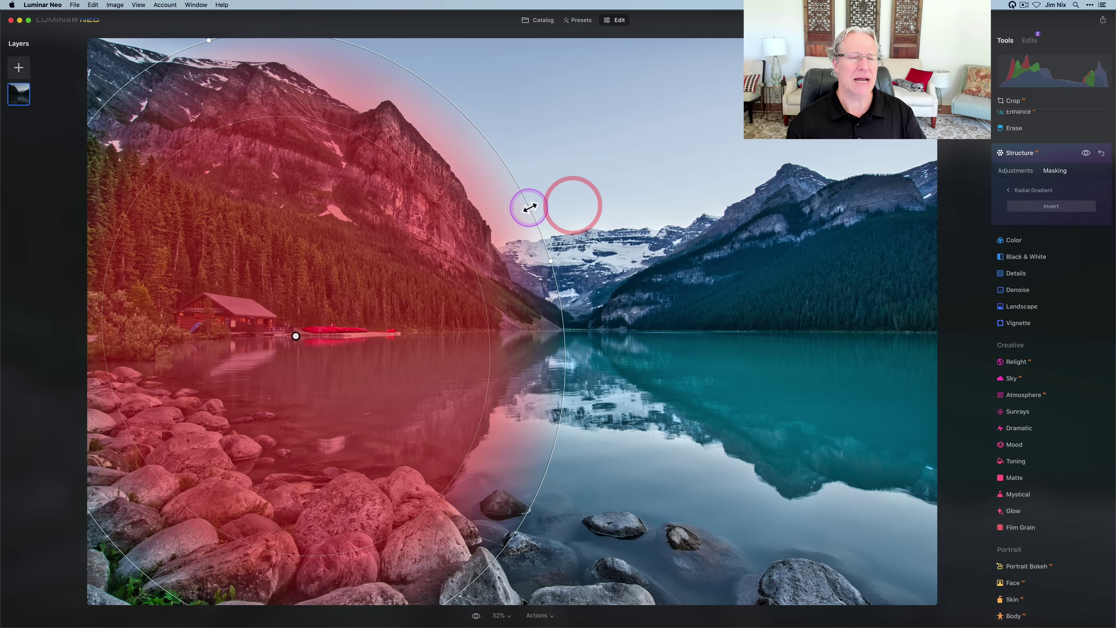
Close the radial gradient editor, expand Mask actions, and toggle Structure off and on to compare.
{"action": "left_click", "coordinate": [1009, 190]}
{"action": "left_click", "coordinate": [1023, 252]}
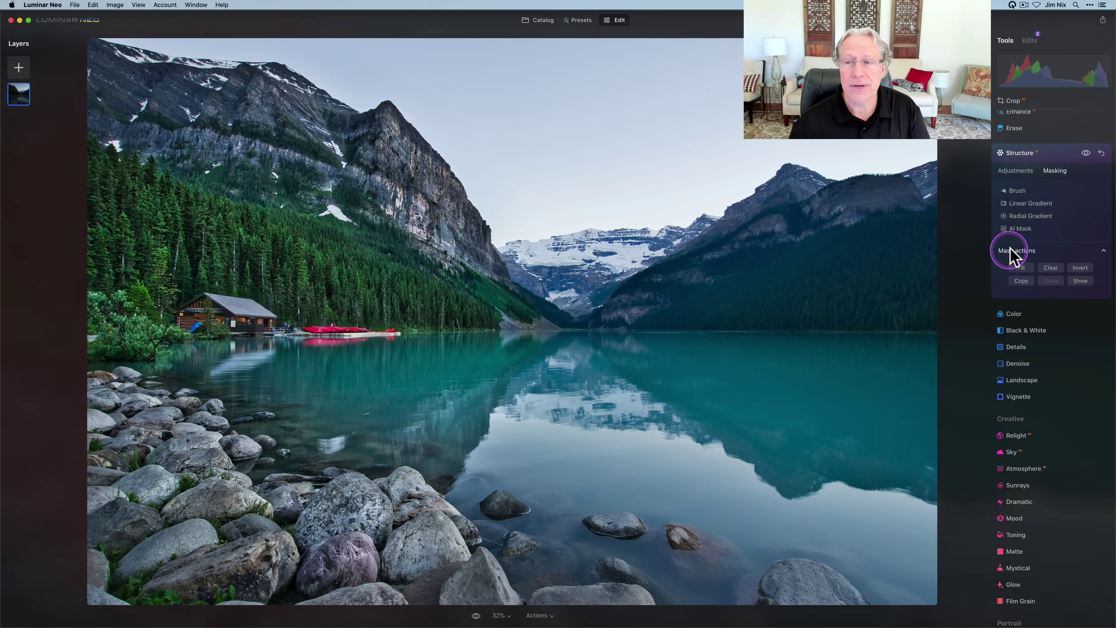
{"action": "left_click", "coordinate": [1086, 153]}
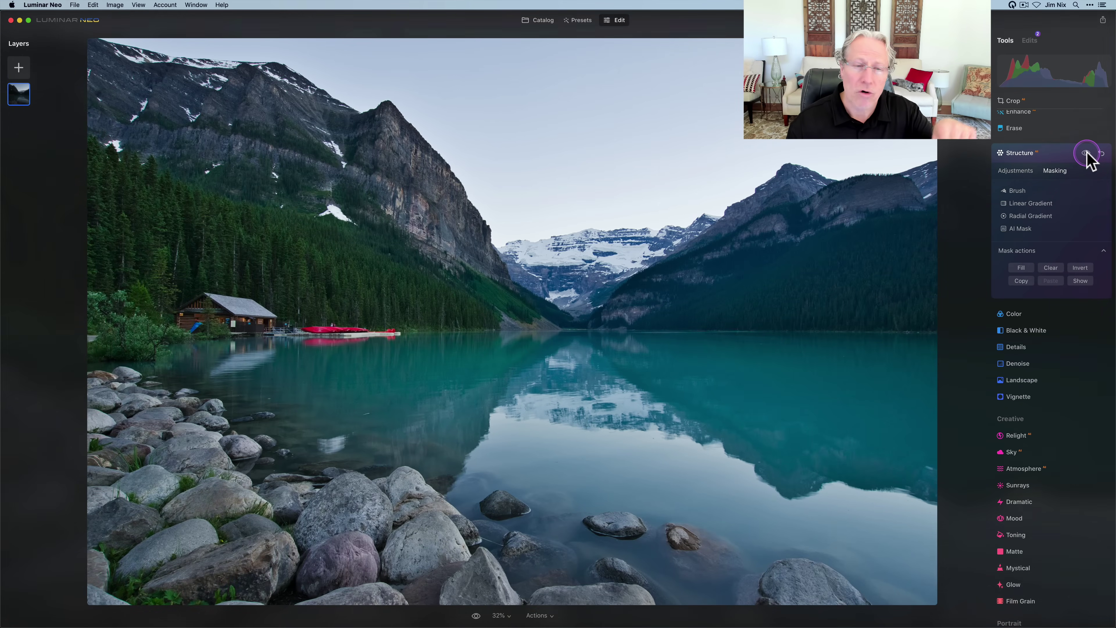
{"action": "left_click", "coordinate": [1086, 153]}
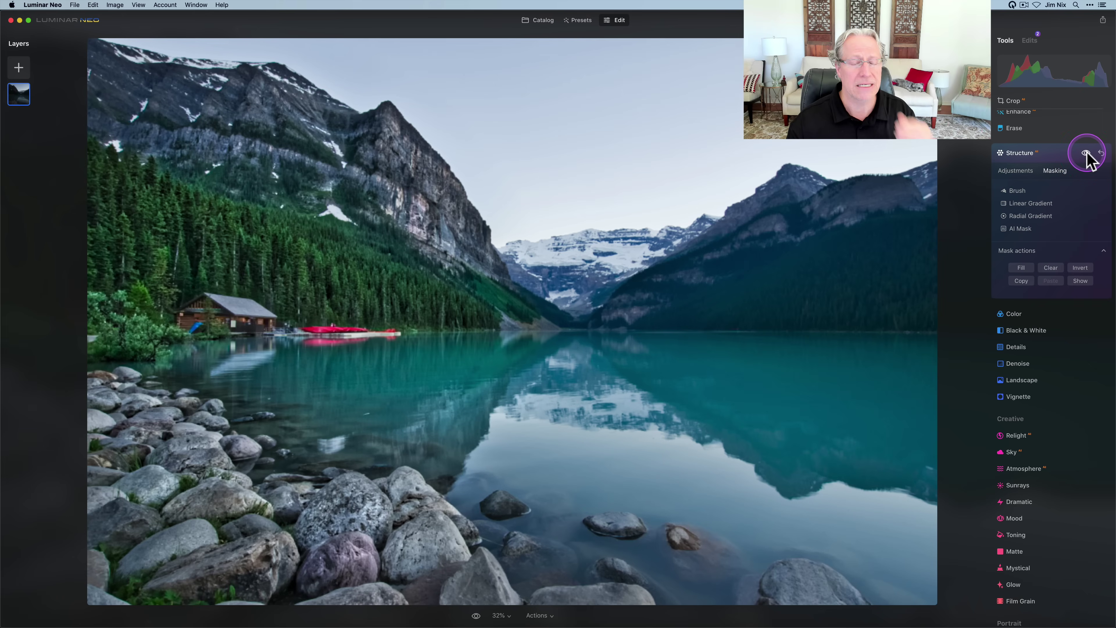
{"action": "left_click", "coordinate": [1057, 226]}
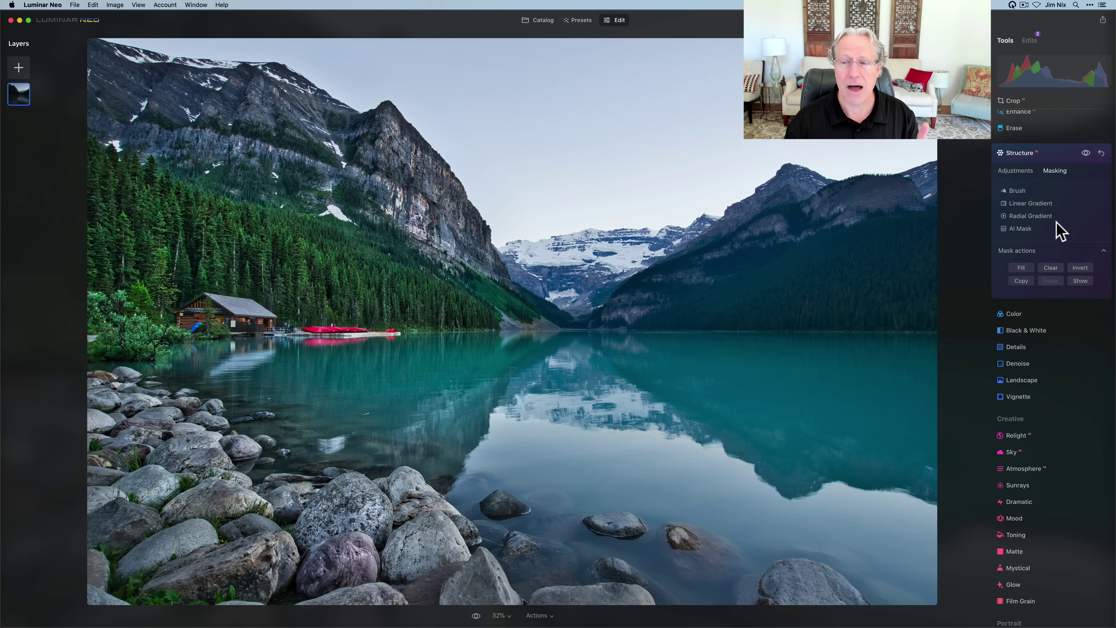
Start an AI Mask with the overlay shown and select Water to include the lake.
{"action": "left_click", "coordinate": [1029, 237]}
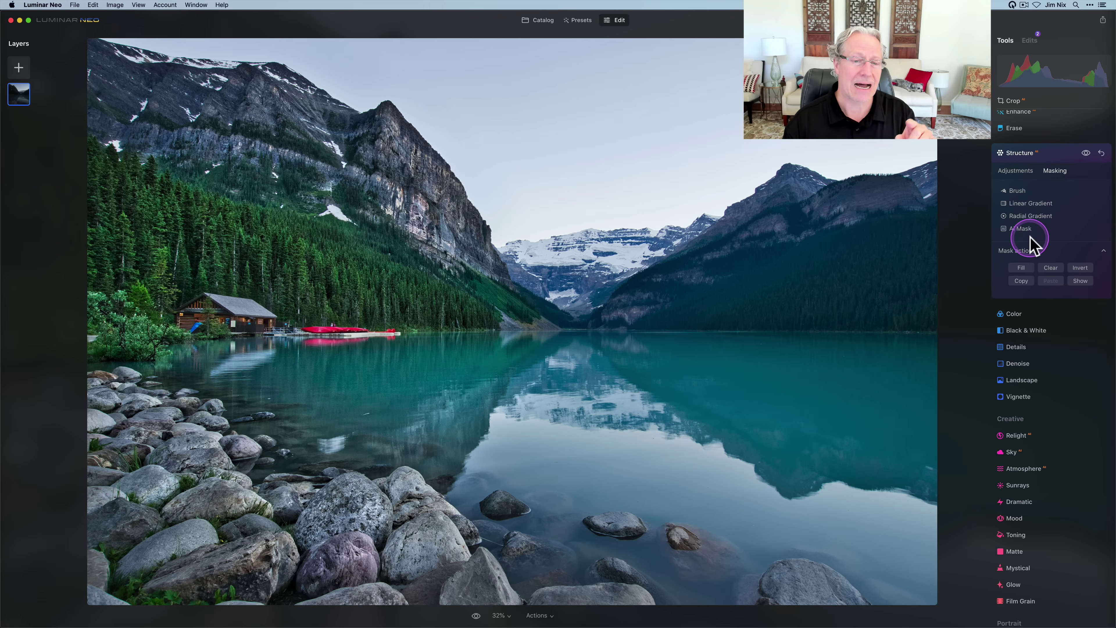
{"action": "left_click", "coordinate": [1079, 281]}
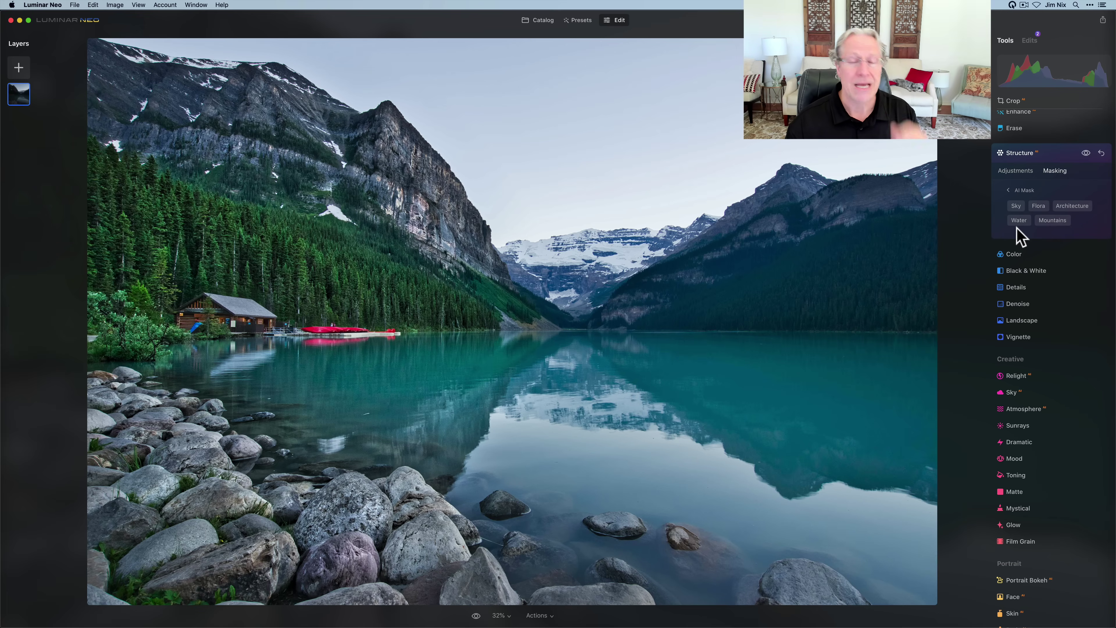
{"action": "left_click", "coordinate": [1025, 224]}
{"action": "left_click", "coordinate": [1019, 221]}
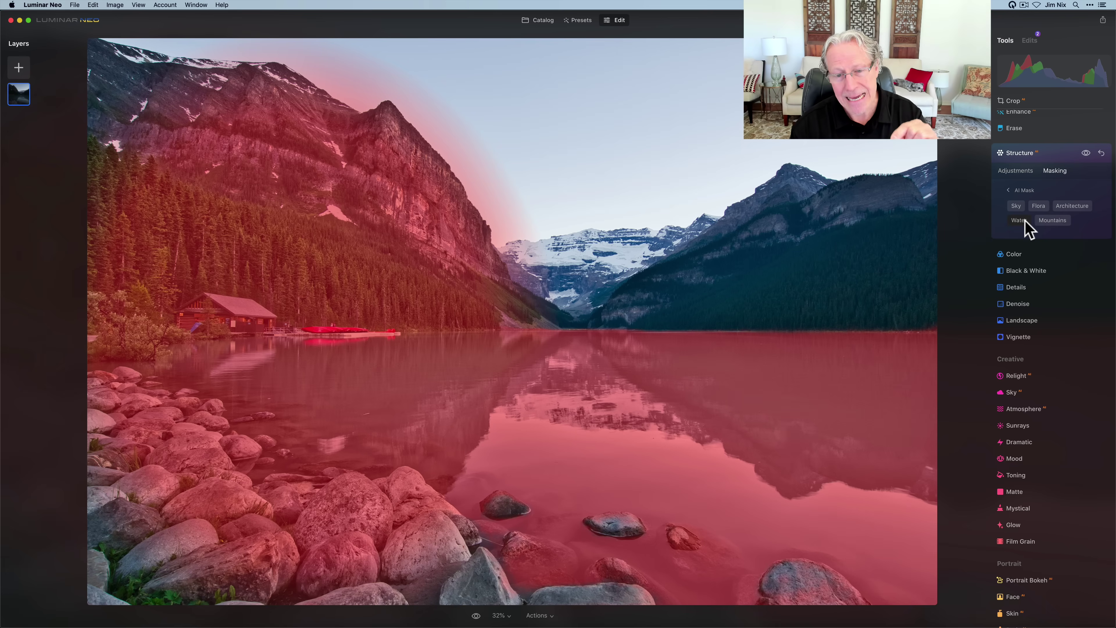
Deselect Water in the AI Mask so the lake leaves the Structure mask.
{"action": "left_click", "coordinate": [1025, 221]}
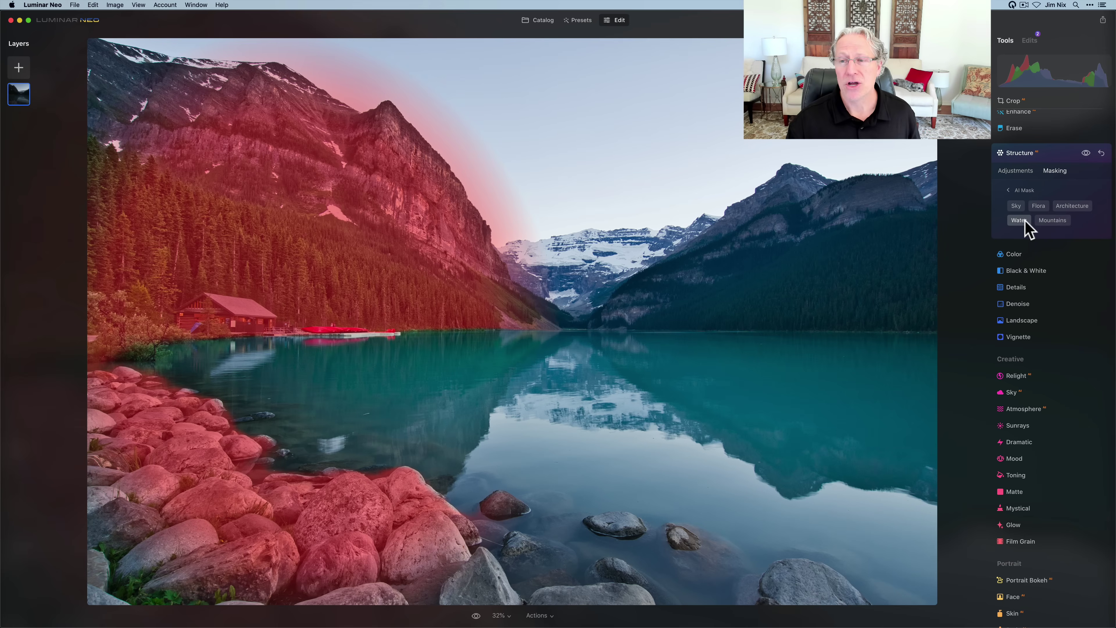
{"action": "left_click", "coordinate": [1025, 196]}
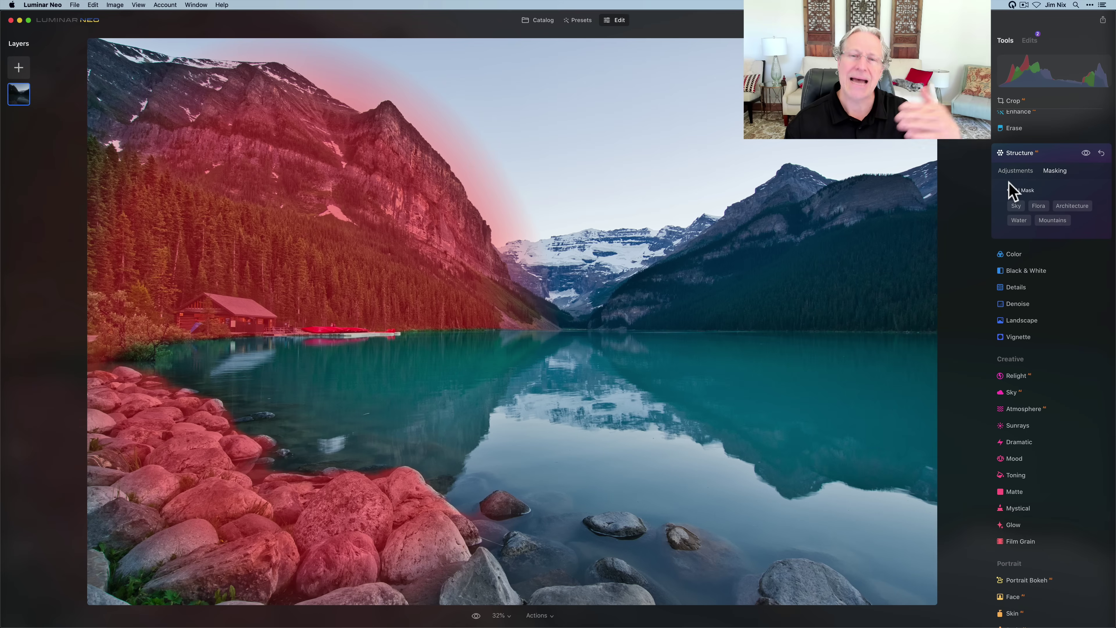
Return to the mask tool list and toggle Structure off and on to compare.
{"action": "left_click", "coordinate": [1010, 192]}
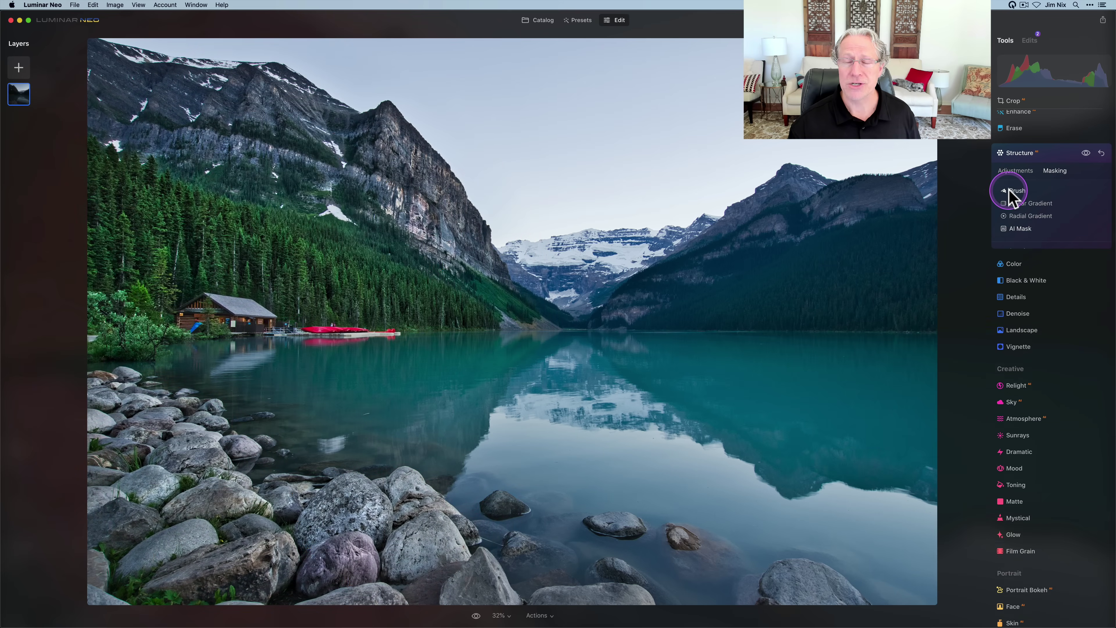
{"action": "left_click", "coordinate": [1086, 153]}
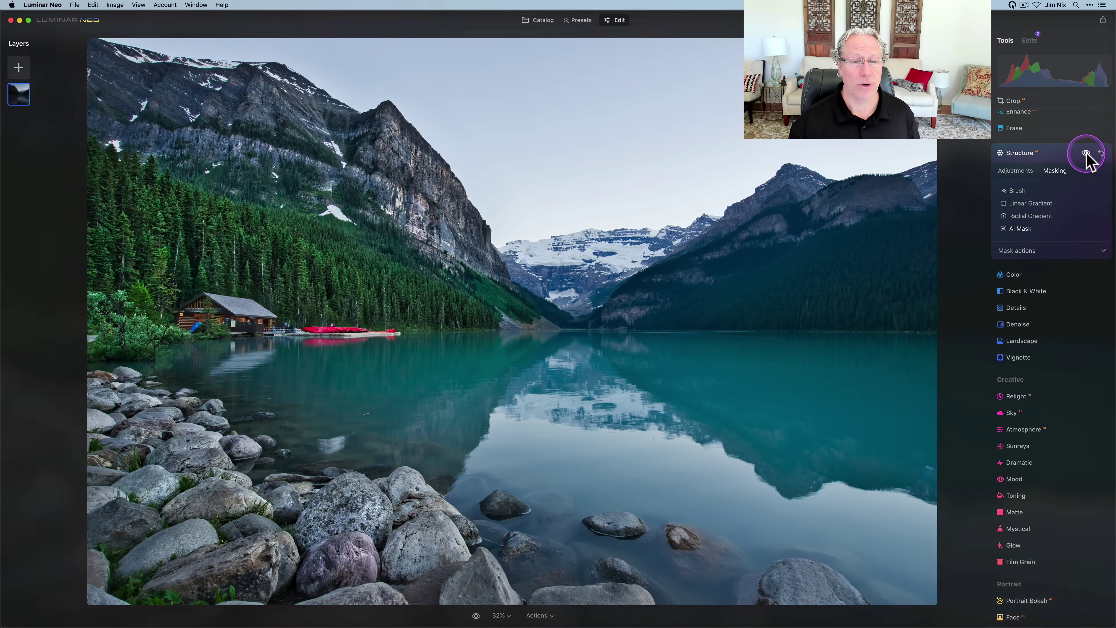
{"action": "left_click", "coordinate": [1086, 153]}
{"action": "left_click", "coordinate": [1086, 153]}
{"action": "left_click", "coordinate": [1087, 153]}
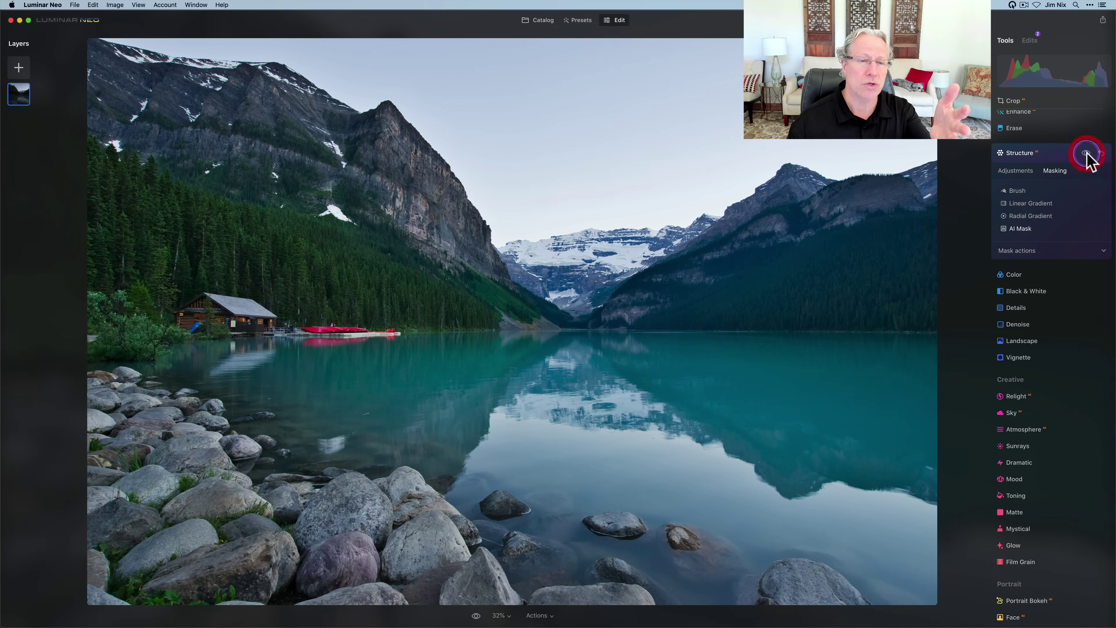
{"action": "left_click", "coordinate": [1086, 154]}
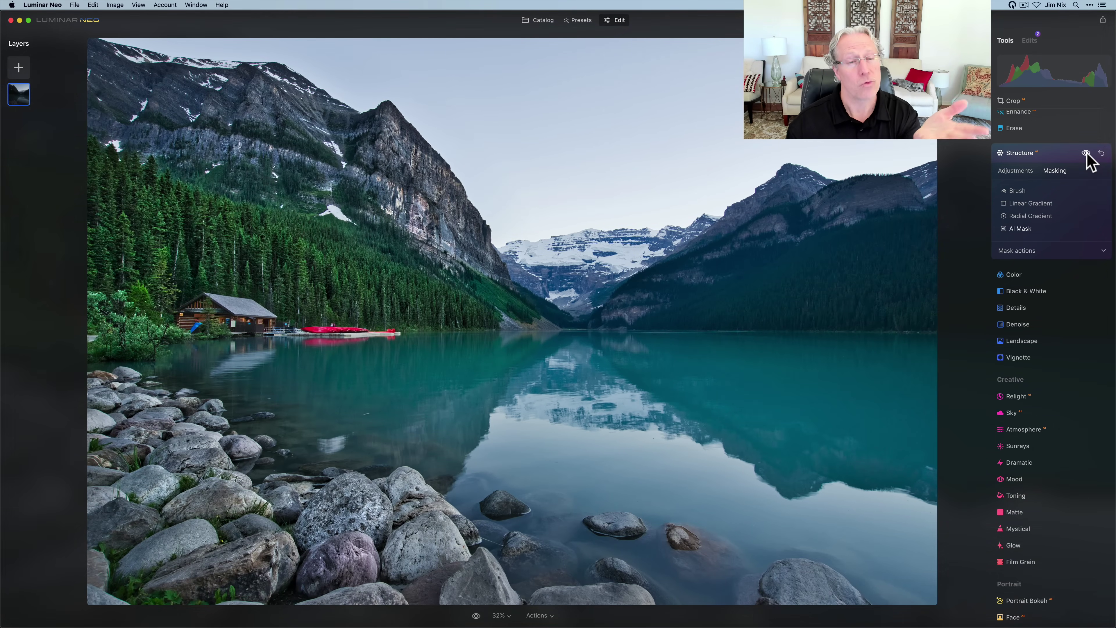
Show the mask overlay, then reset Structure and its mask and bring up the Adjustments sliders.
{"action": "left_click", "coordinate": [1015, 250]}
{"action": "left_click", "coordinate": [1068, 280]}
{"action": "left_click", "coordinate": [1080, 281]}
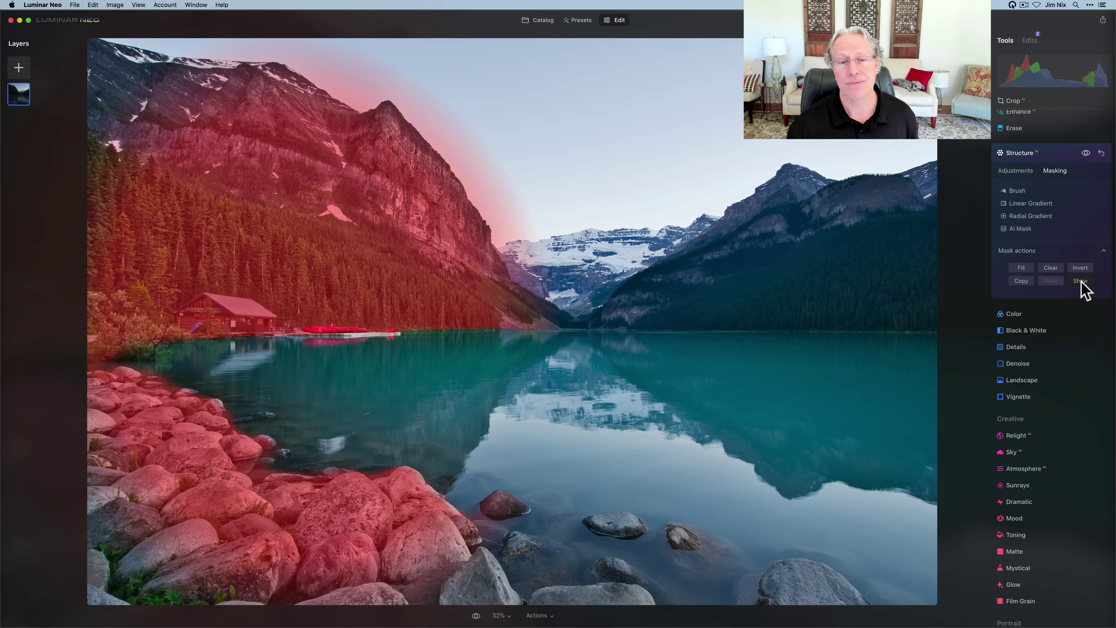
{"action": "left_click", "coordinate": [1102, 153]}
{"action": "left_click", "coordinate": [1017, 172]}
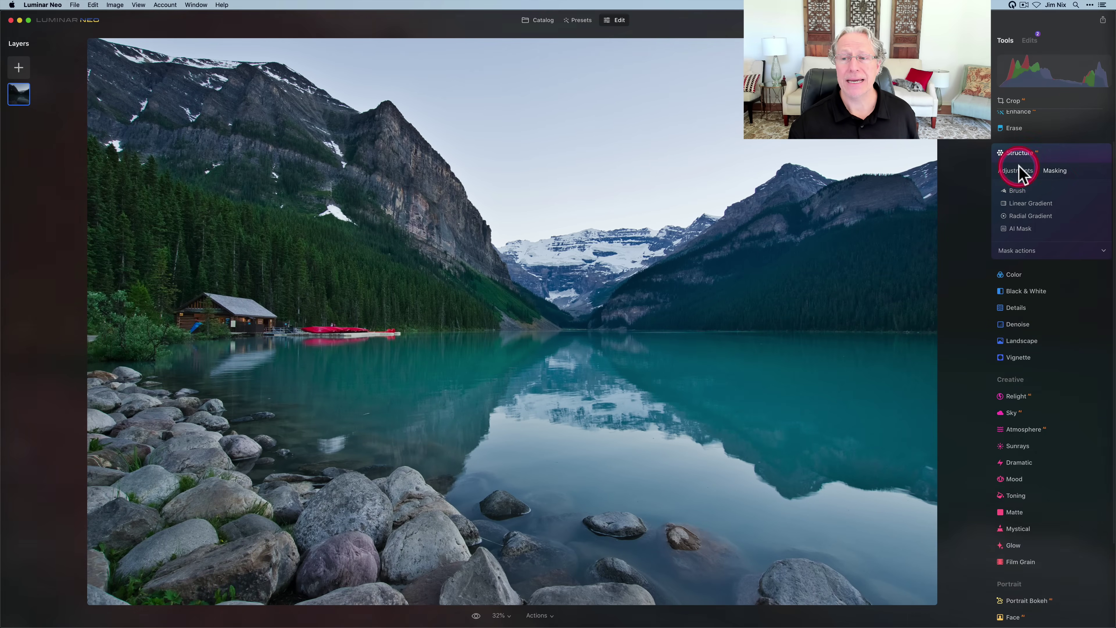
Set Structure Amount to 100 and open the AI Mask subject choices under Masking.
{"action": "left_click_drag", "start_coordinate": [1054, 199], "coordinate": [1097, 200]}
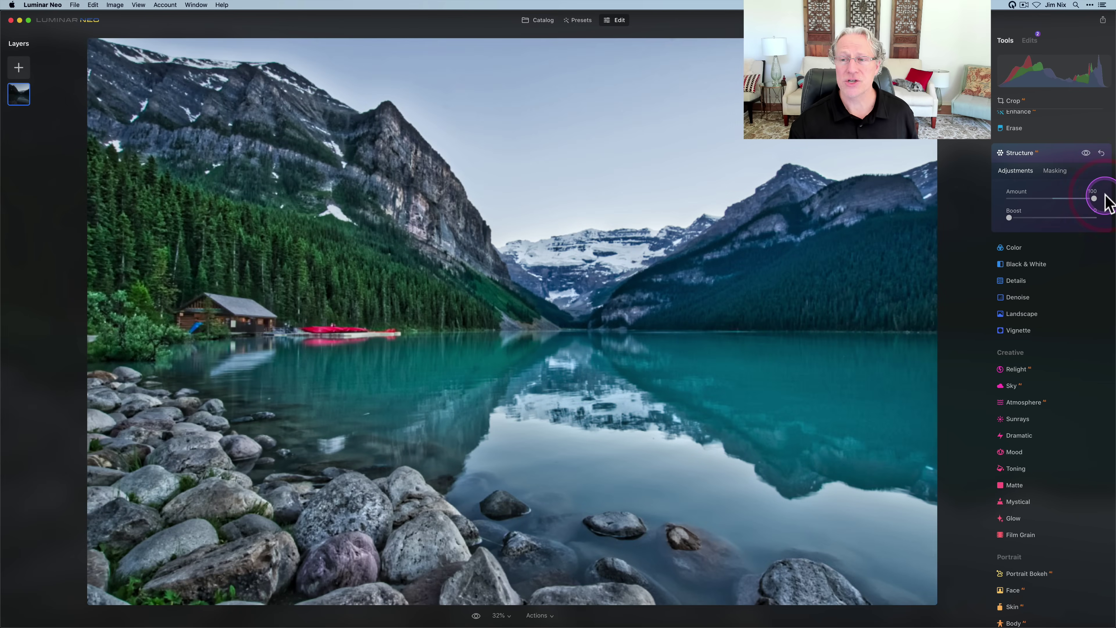
{"action": "left_click", "coordinate": [1054, 171]}
{"action": "left_click", "coordinate": [1017, 235]}
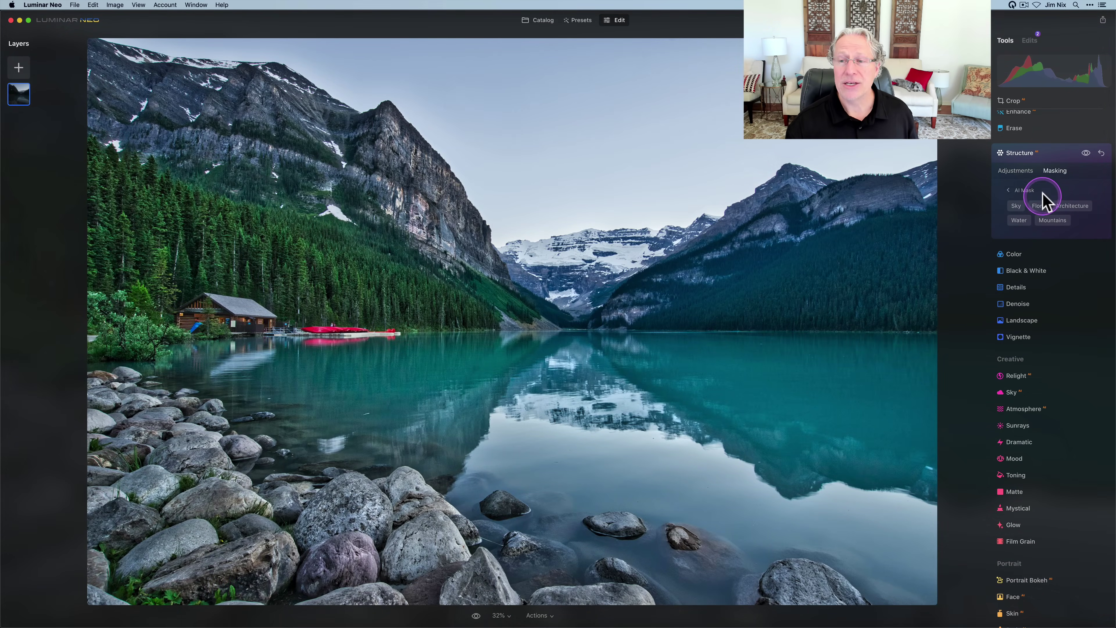
{"action": "left_click", "coordinate": [1076, 214]}
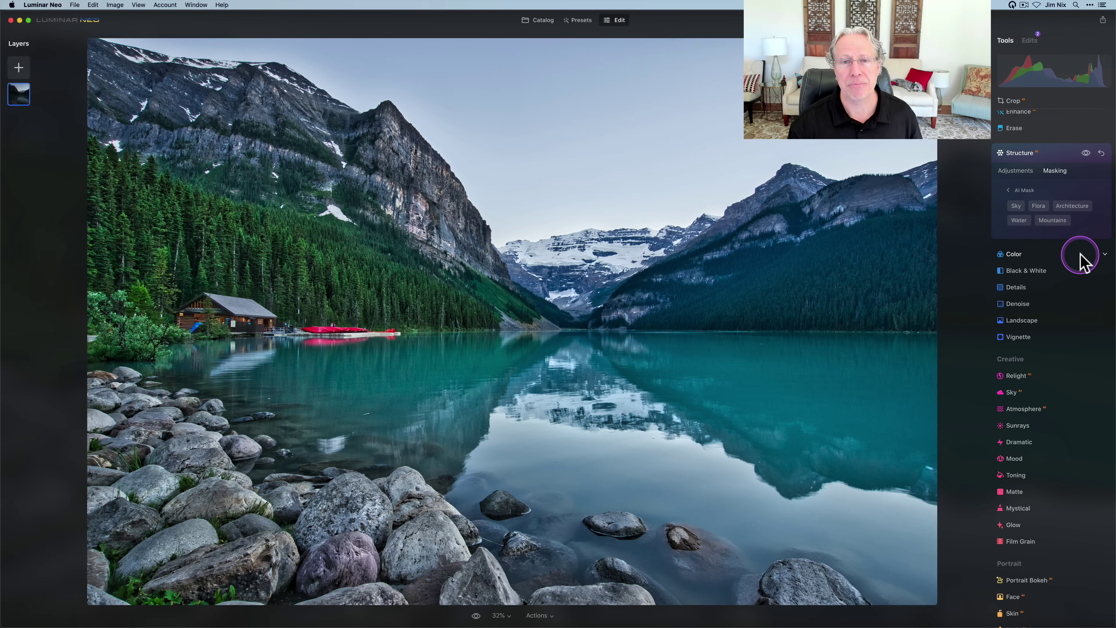
Select Sky and Water in the AI Mask, limiting Structure to the sky and lake.
{"action": "left_click", "coordinate": [1017, 205]}
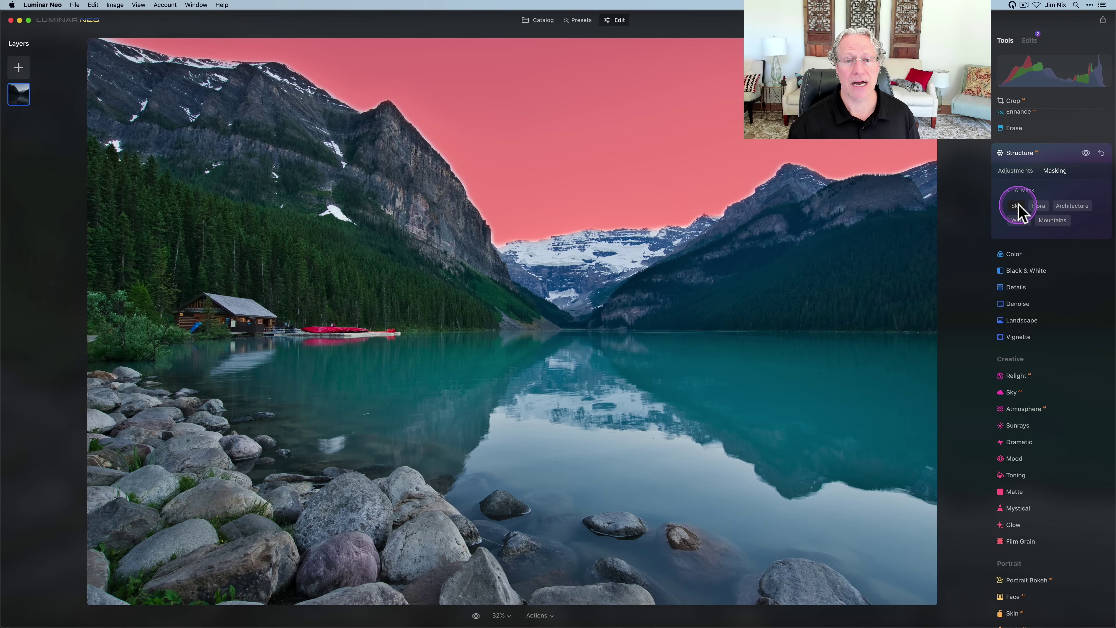
{"action": "left_click", "coordinate": [1018, 220]}
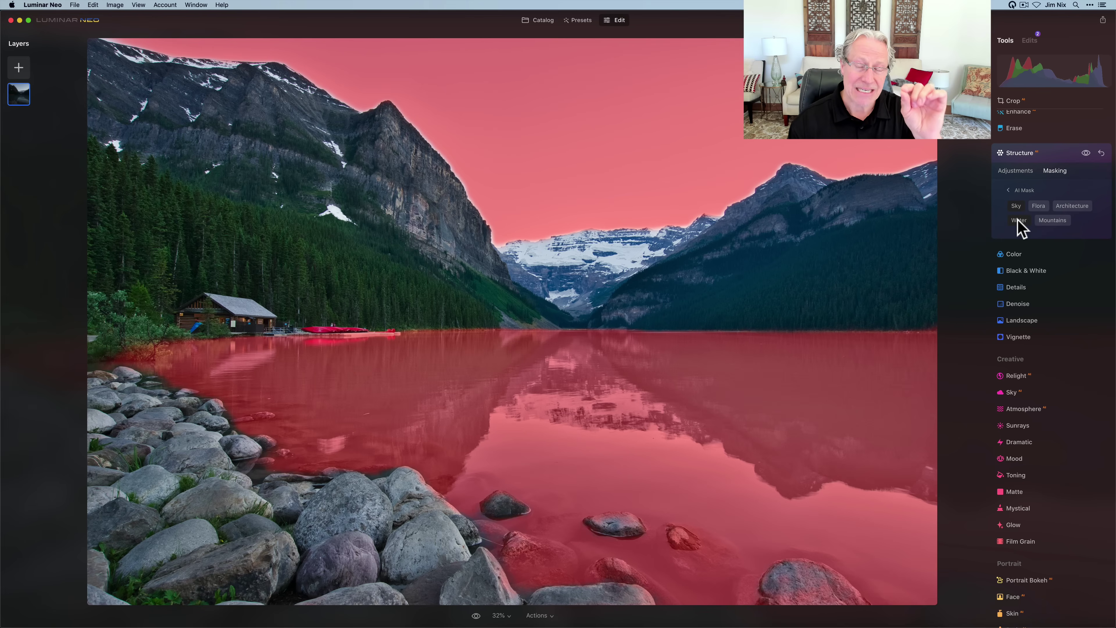
{"action": "left_click", "coordinate": [1008, 190]}
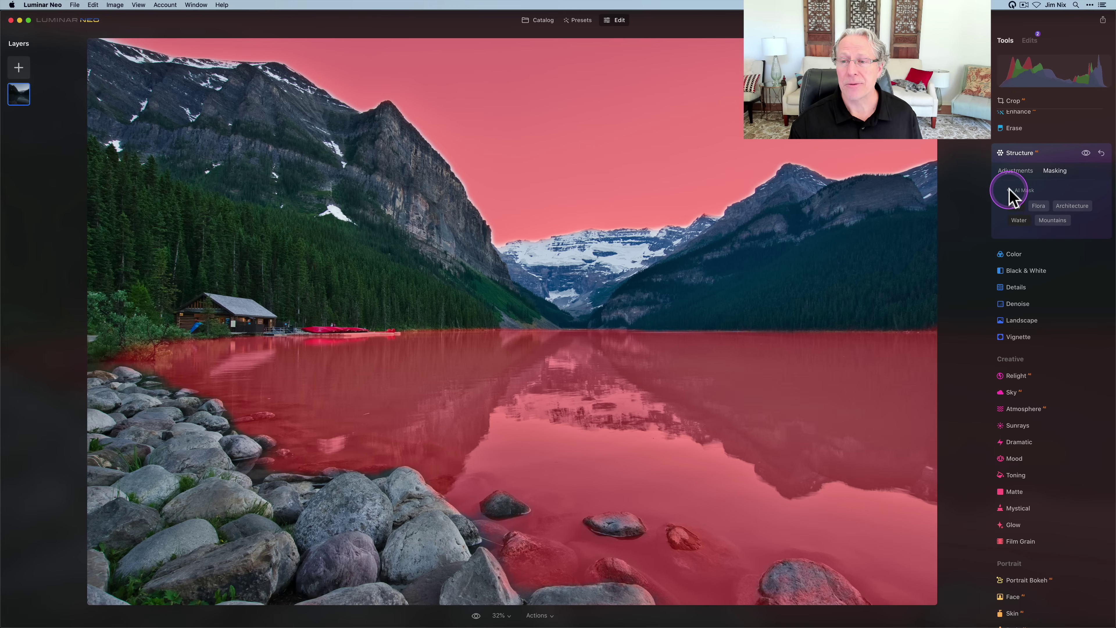
Back in the Adjustments tab, drag Structure's Amount down to -100.
{"action": "left_click", "coordinate": [1026, 229]}
{"action": "left_click", "coordinate": [1026, 174]}
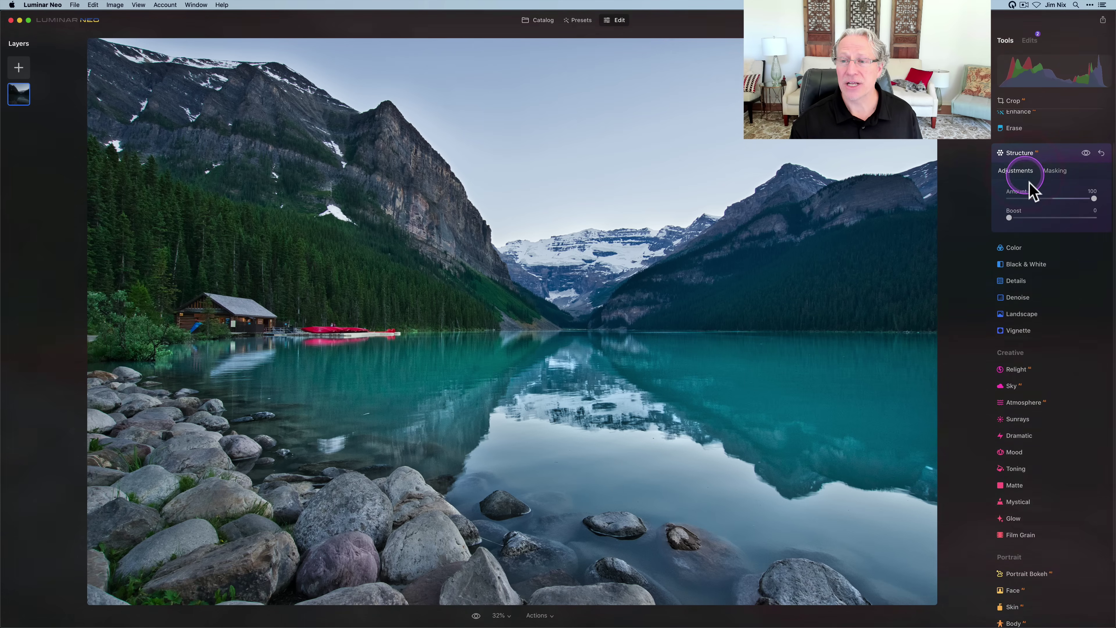
{"action": "left_click", "coordinate": [1093, 199]}
{"action": "left_click_drag", "start_coordinate": [1094, 199], "coordinate": [989, 199]}
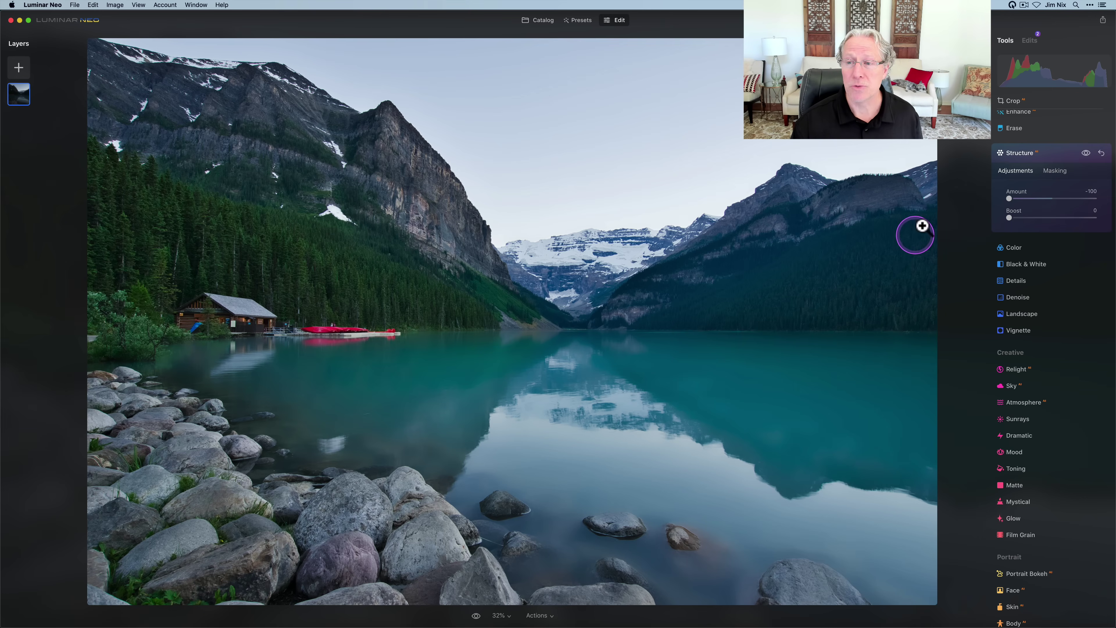
Toggle Structure off and on to compare the smoothed sky and water.
{"action": "left_click", "coordinate": [1085, 152]}
{"action": "left_click", "coordinate": [1085, 153]}
{"action": "left_click", "coordinate": [1086, 153]}
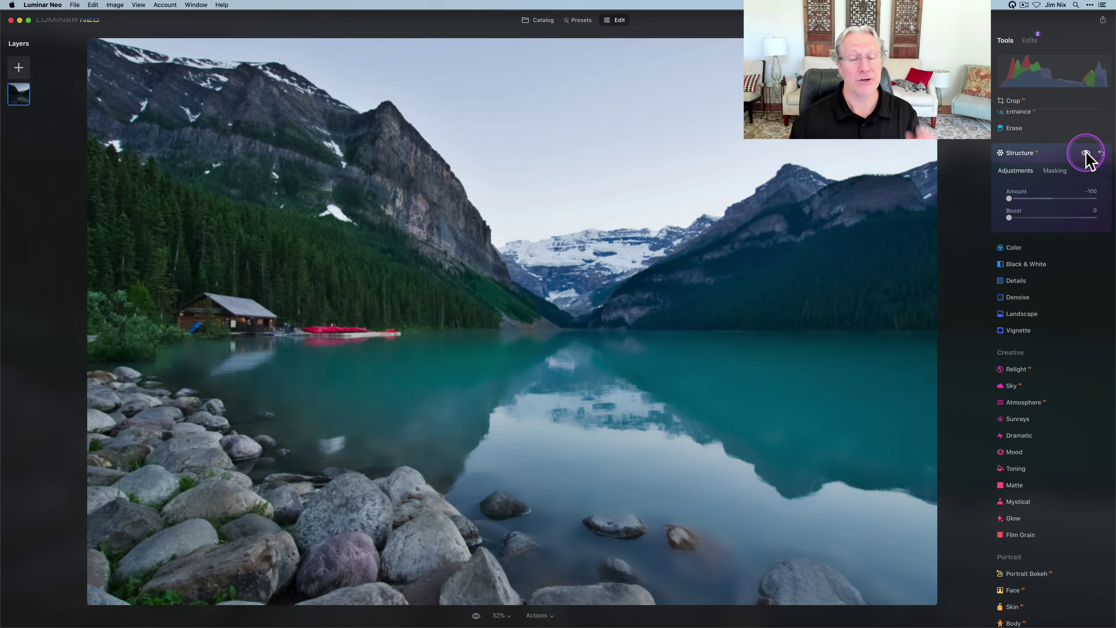
{"action": "left_click", "coordinate": [1085, 152]}
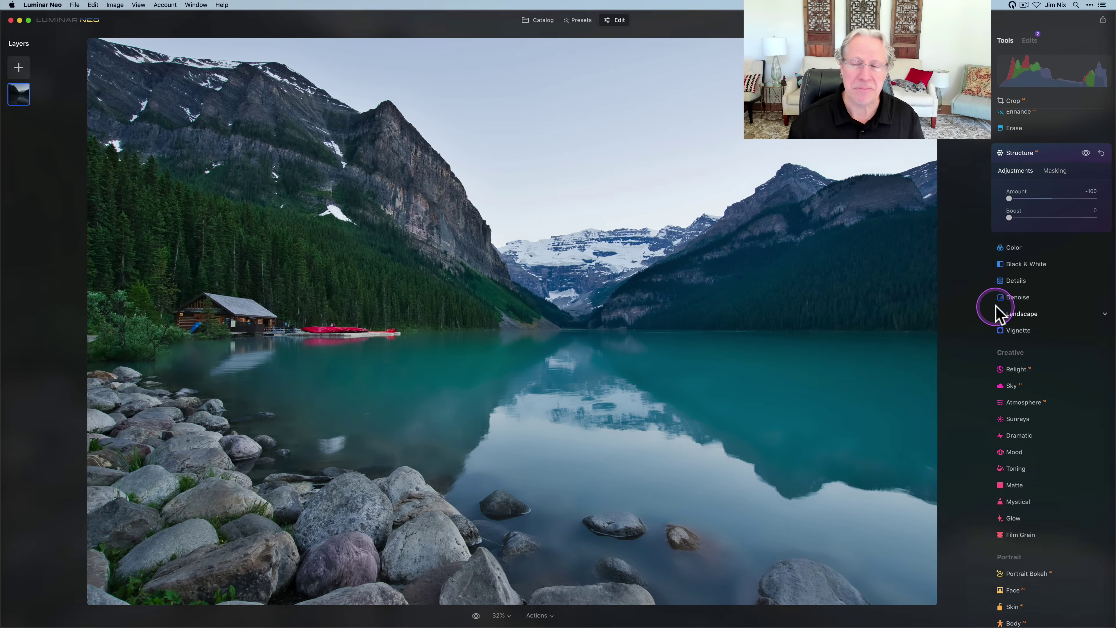
Open Structure's Masking options and show the mask overlay on the photo.
{"action": "left_click", "coordinate": [1054, 171]}
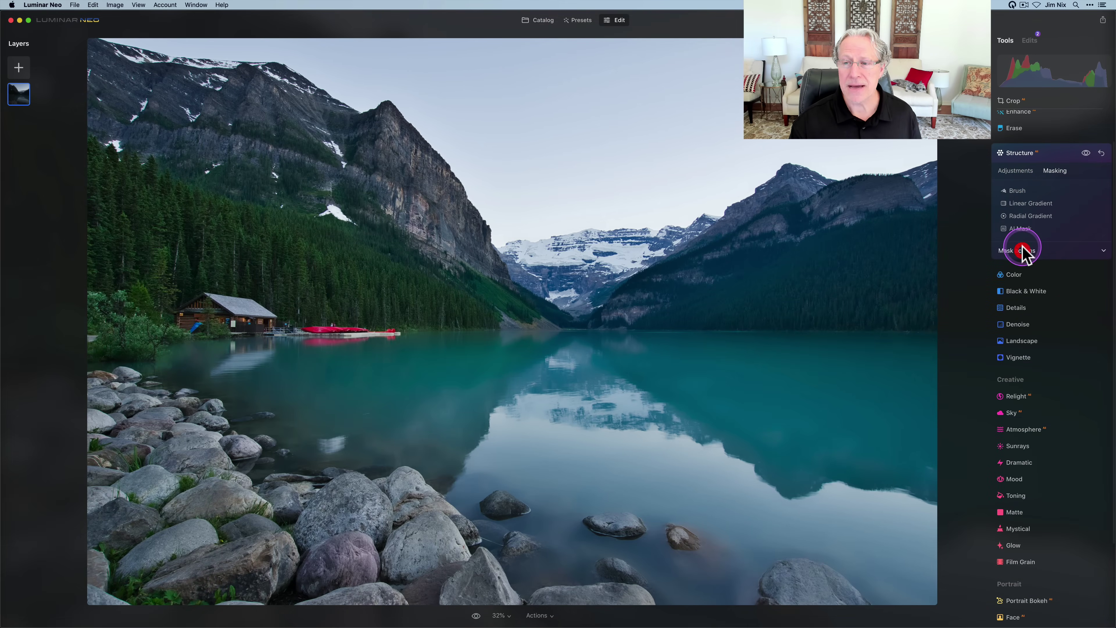
{"action": "left_click", "coordinate": [1022, 251]}
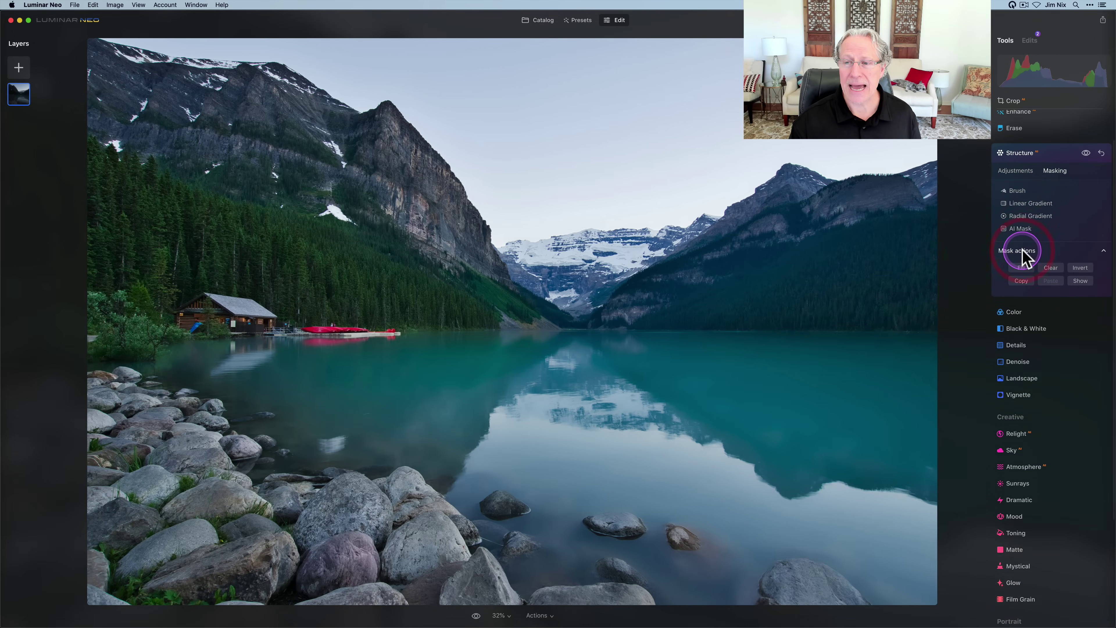
{"action": "left_click", "coordinate": [1081, 282]}
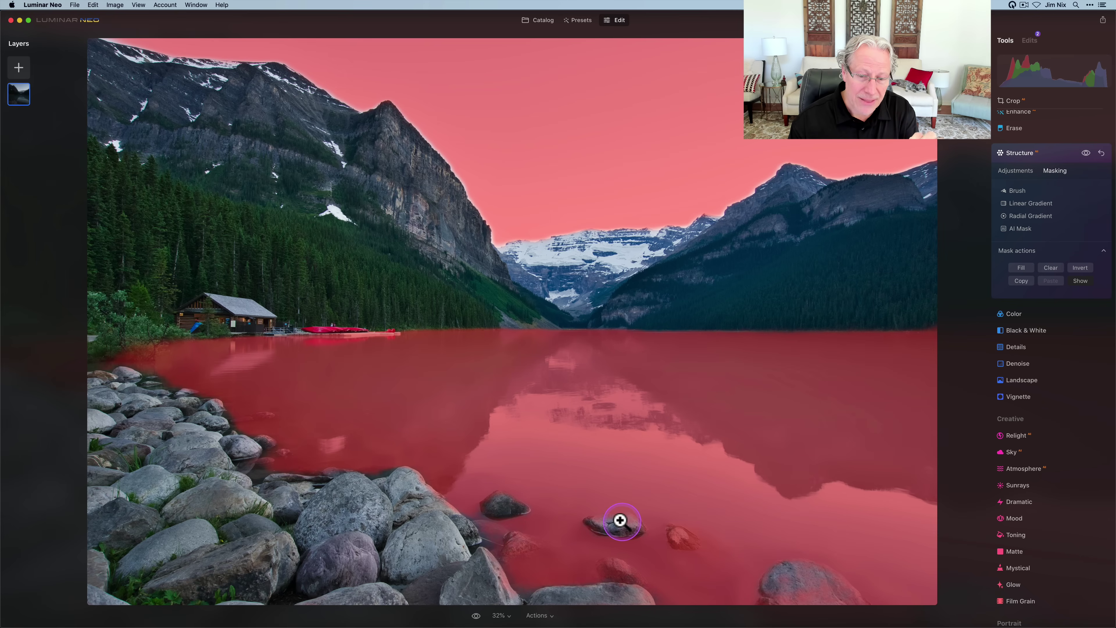
Erase the mask off the lower-right lake rock with a size-28 erase brush.
{"action": "left_click", "coordinate": [1015, 192]}
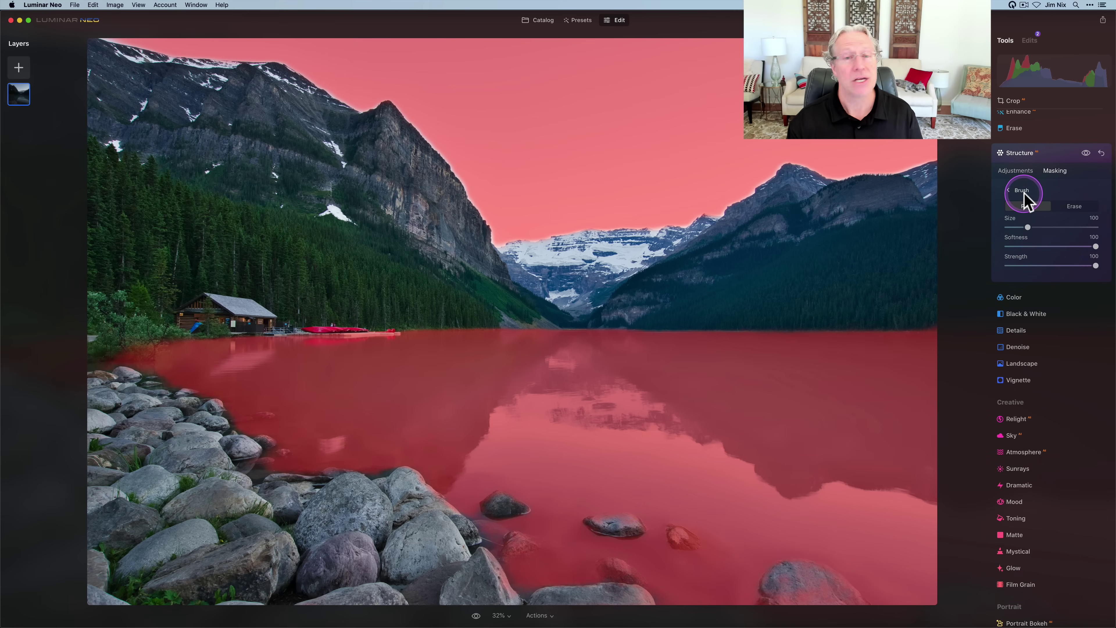
{"action": "left_click", "coordinate": [1068, 206]}
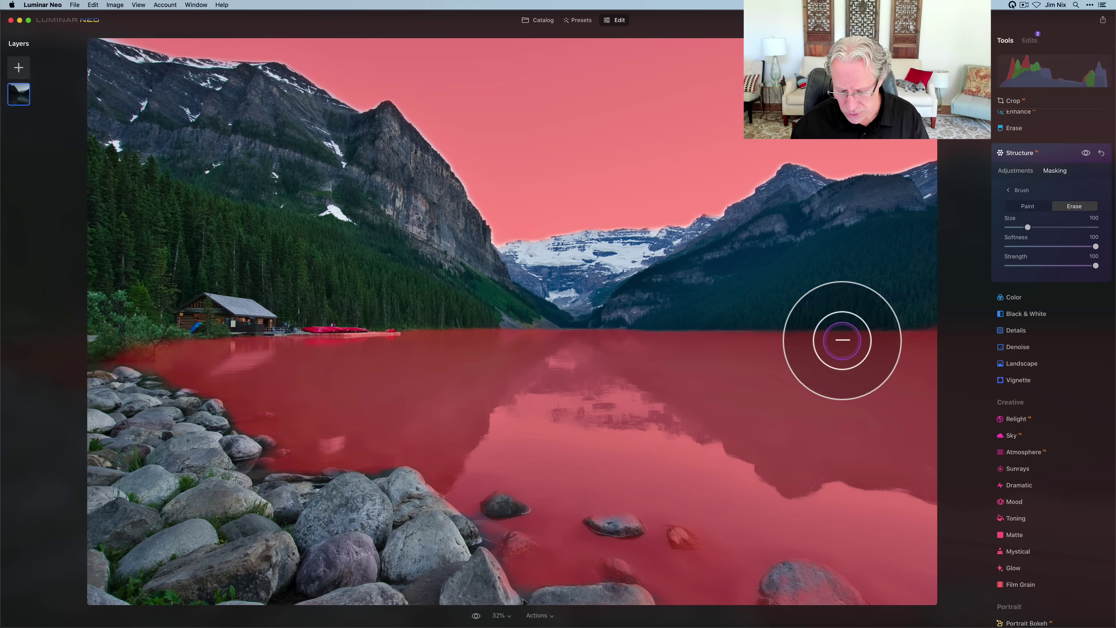
{"action": "key", "text": "bracketleft"}
{"action": "key", "text": "bracketleft"}
{"action": "key", "text": "bracketleft"}
{"action": "key", "text": "bracketleft"}
{"action": "key", "text": "bracketleft"}
{"action": "key", "text": "bracketleft"}
{"action": "key", "text": "bracketleft"}
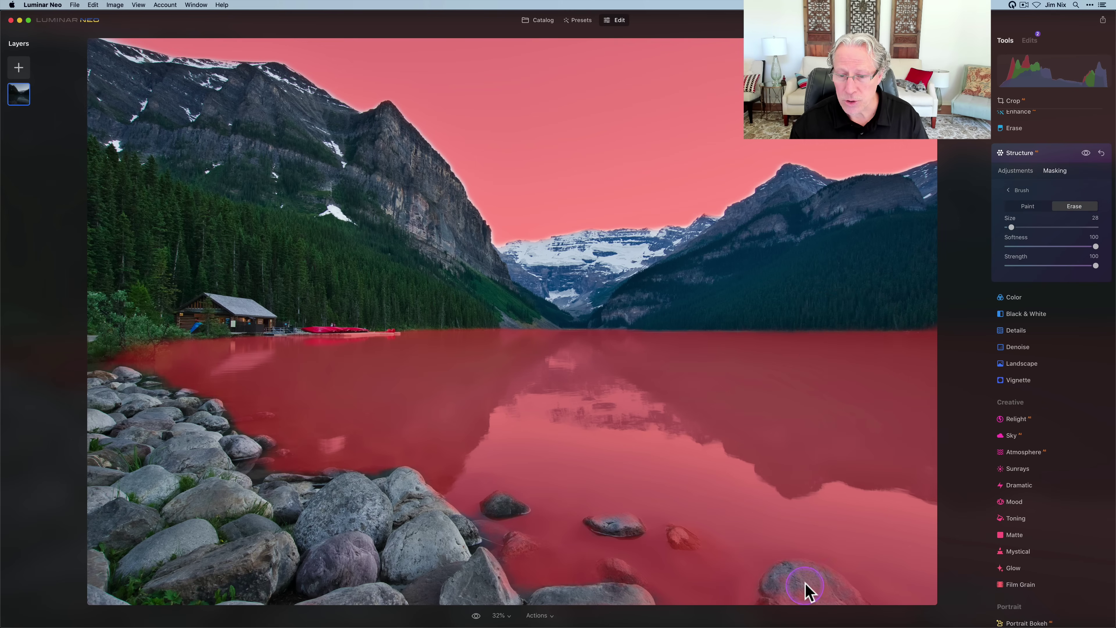
{"action": "mouse_move", "coordinate": [805, 584]}
{"action": "left_mouse_down"}
{"action": "mouse_move", "coordinate": [805, 568]}
{"action": "mouse_move", "coordinate": [840, 589]}
{"action": "left_mouse_up"}
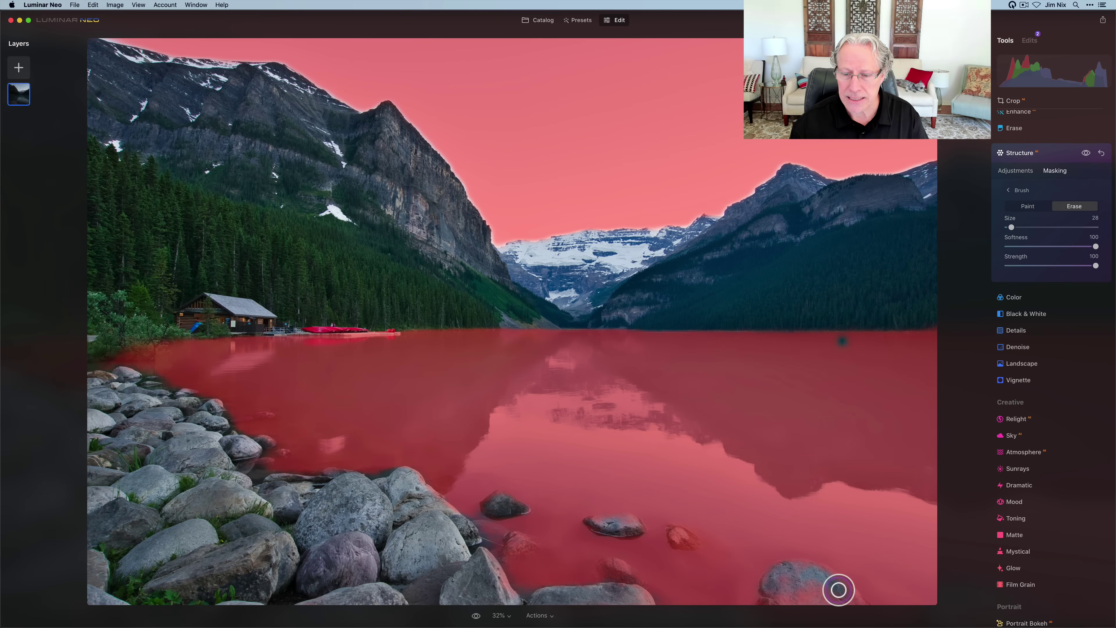
{"action": "mouse_move", "coordinate": [834, 592]}
{"action": "left_mouse_down"}
{"action": "mouse_move", "coordinate": [787, 578]}
{"action": "mouse_move", "coordinate": [779, 594]}
{"action": "mouse_move", "coordinate": [859, 600]}
{"action": "mouse_move", "coordinate": [780, 601]}
{"action": "mouse_move", "coordinate": [746, 576]}
{"action": "left_mouse_up"}
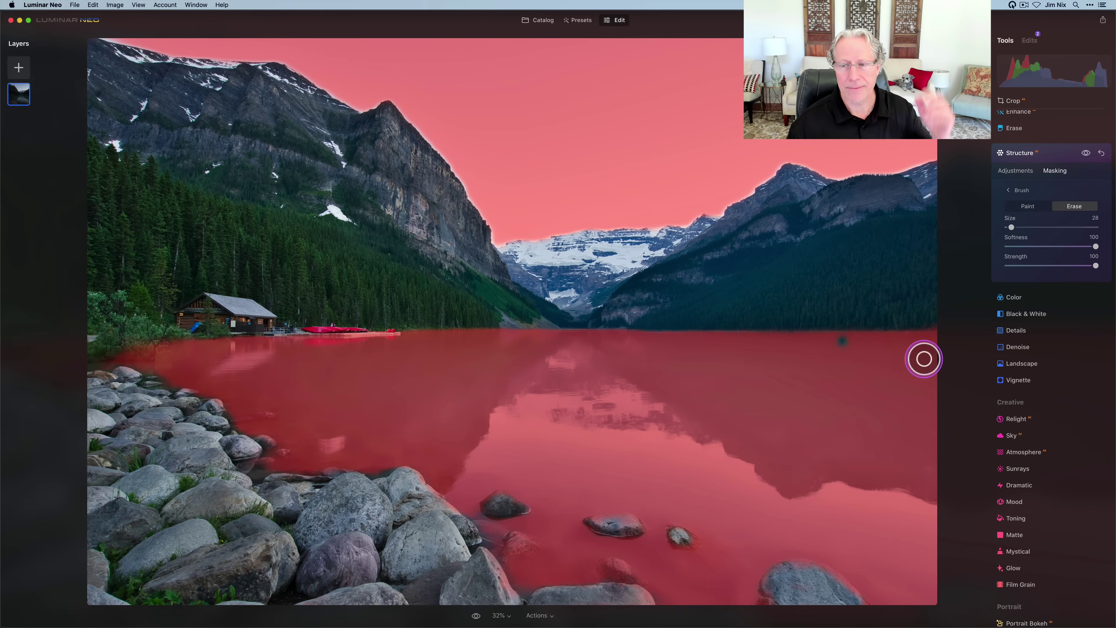
{"action": "left_click", "coordinate": [1013, 190]}
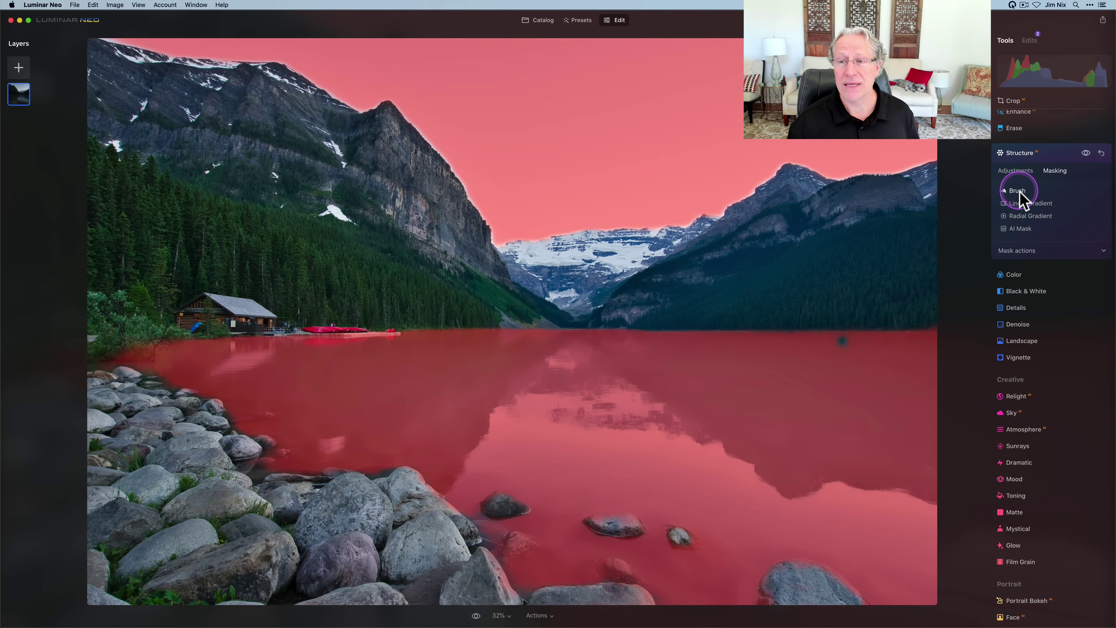
Expand Mask actions and hide the mask overlay.
{"action": "left_click", "coordinate": [1018, 250]}
{"action": "left_click", "coordinate": [1087, 285]}
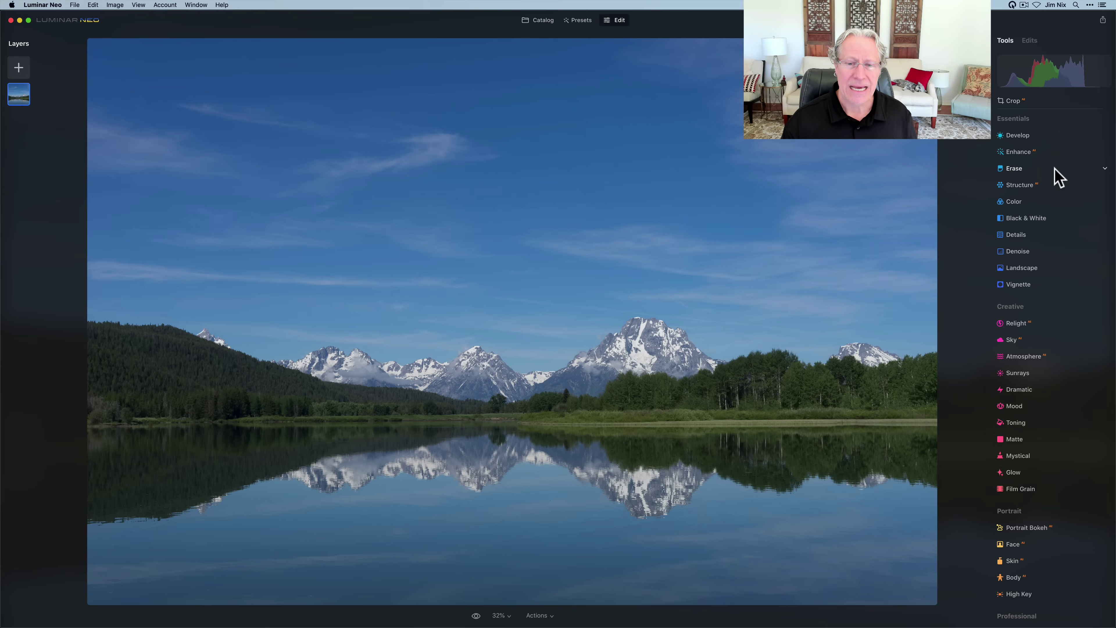
Raise Exposure in Develop and restrict it to the sky with an AI Mask Sky selection.
{"action": "left_click", "coordinate": [1019, 136]}
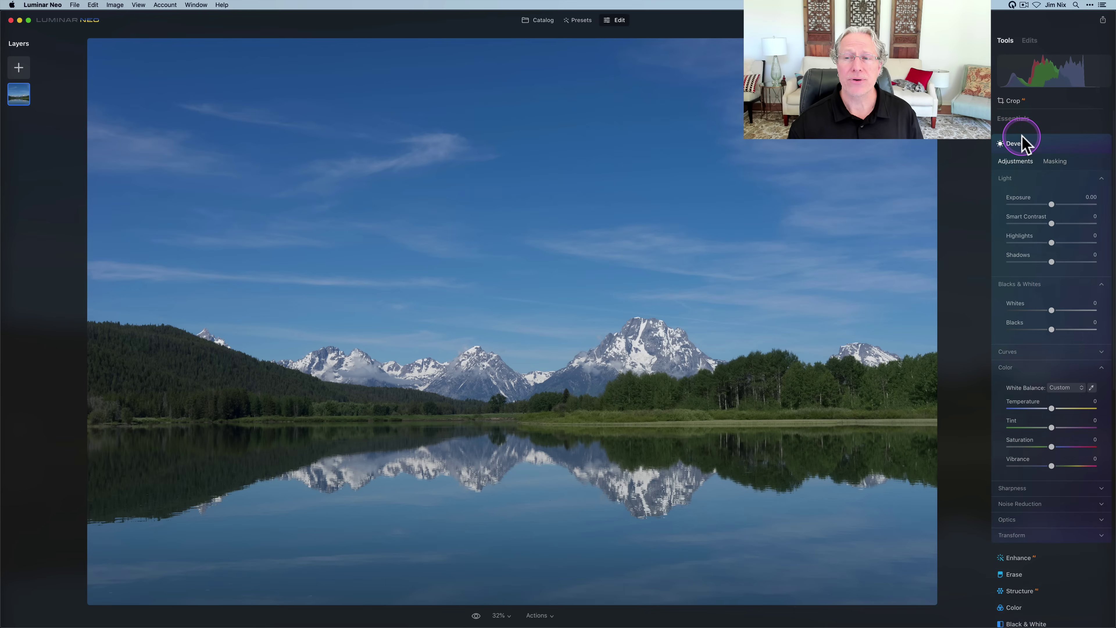
{"action": "left_click_drag", "start_coordinate": [1052, 204], "coordinate": [1061, 204]}
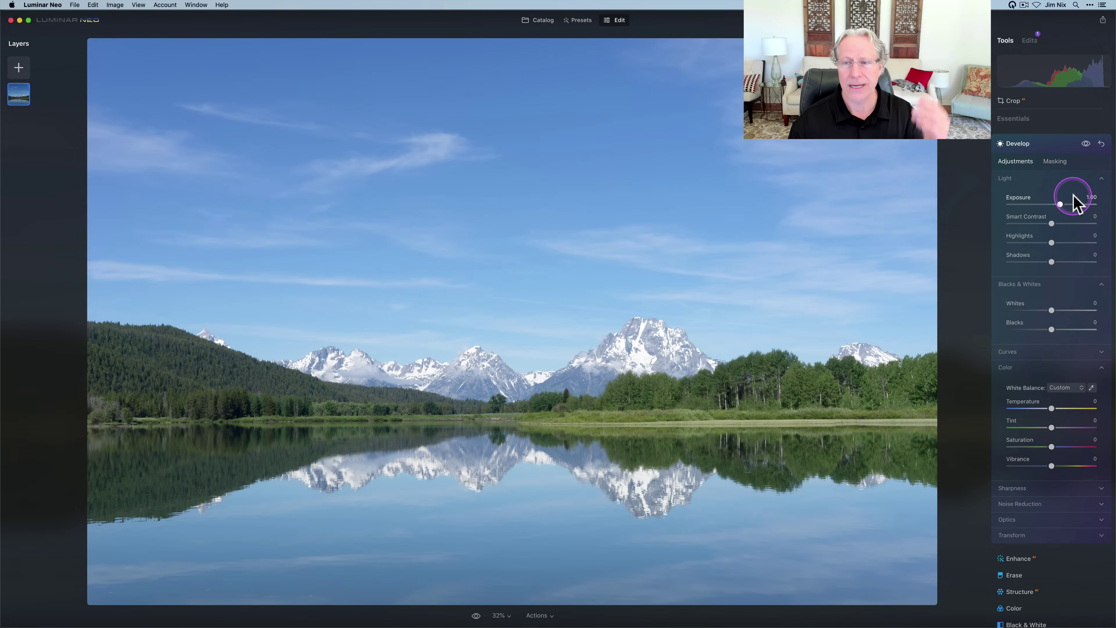
{"action": "left_click", "coordinate": [1054, 162]}
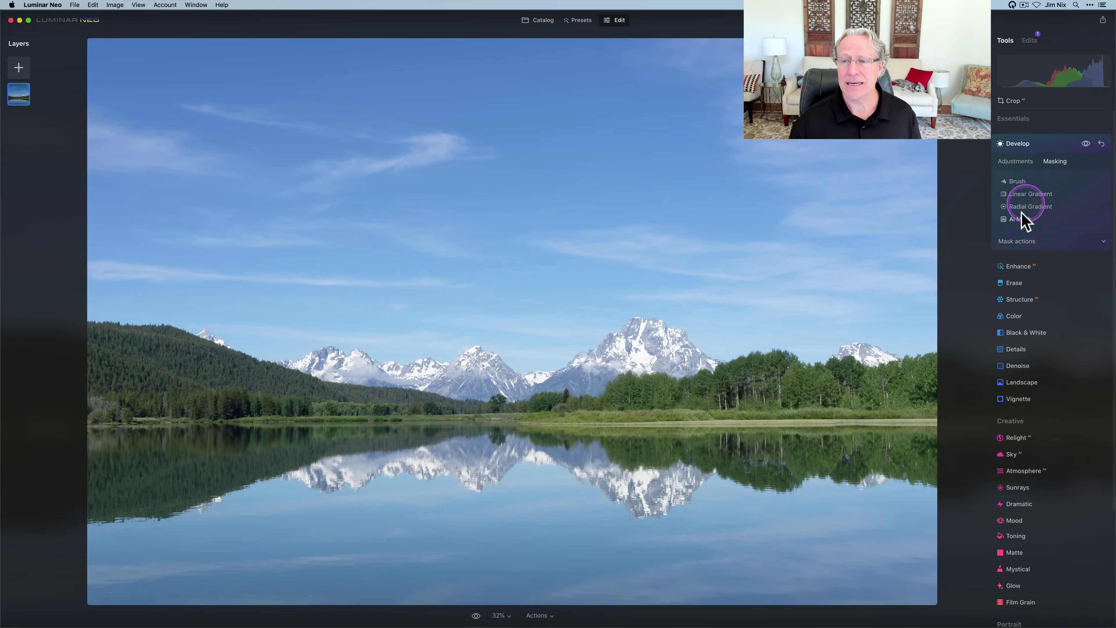
{"action": "left_click", "coordinate": [1020, 219]}
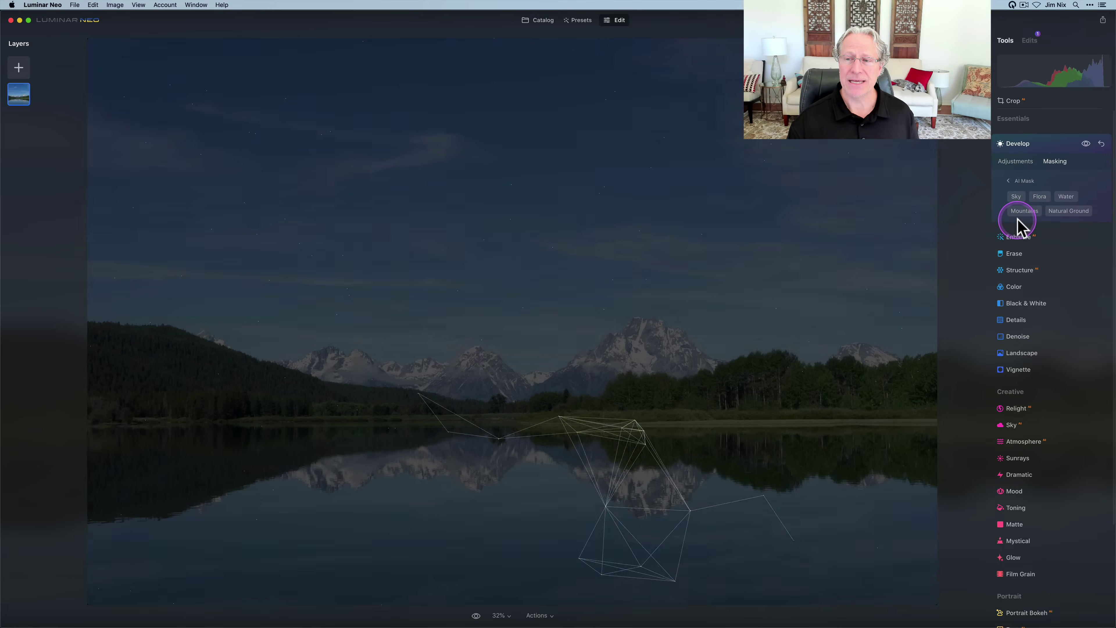
{"action": "left_click", "coordinate": [1015, 197]}
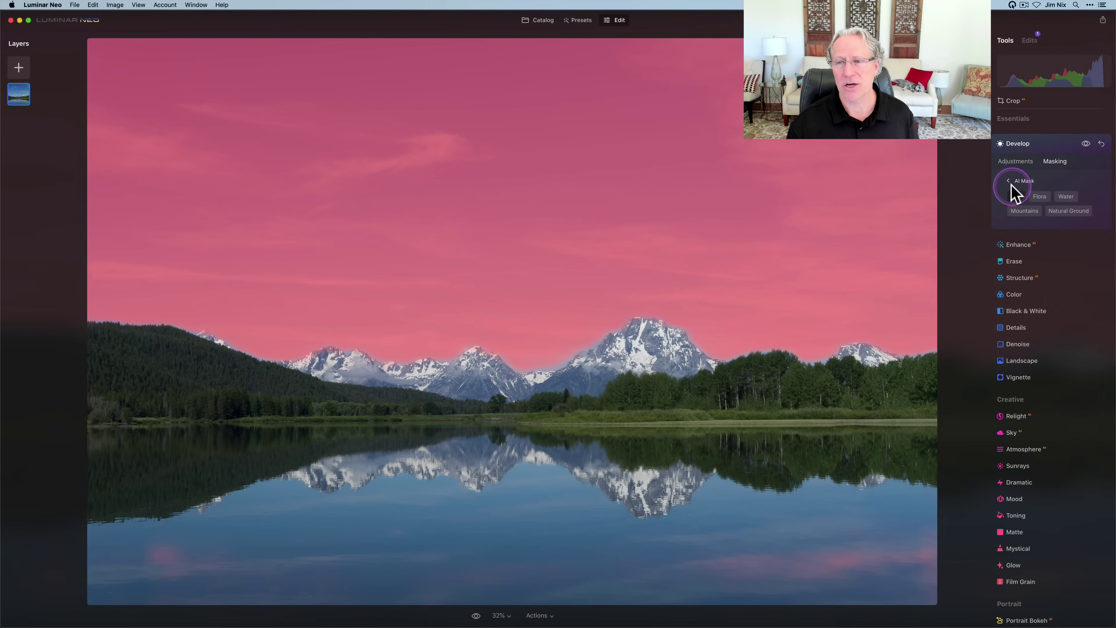
{"action": "left_click", "coordinate": [1009, 181]}
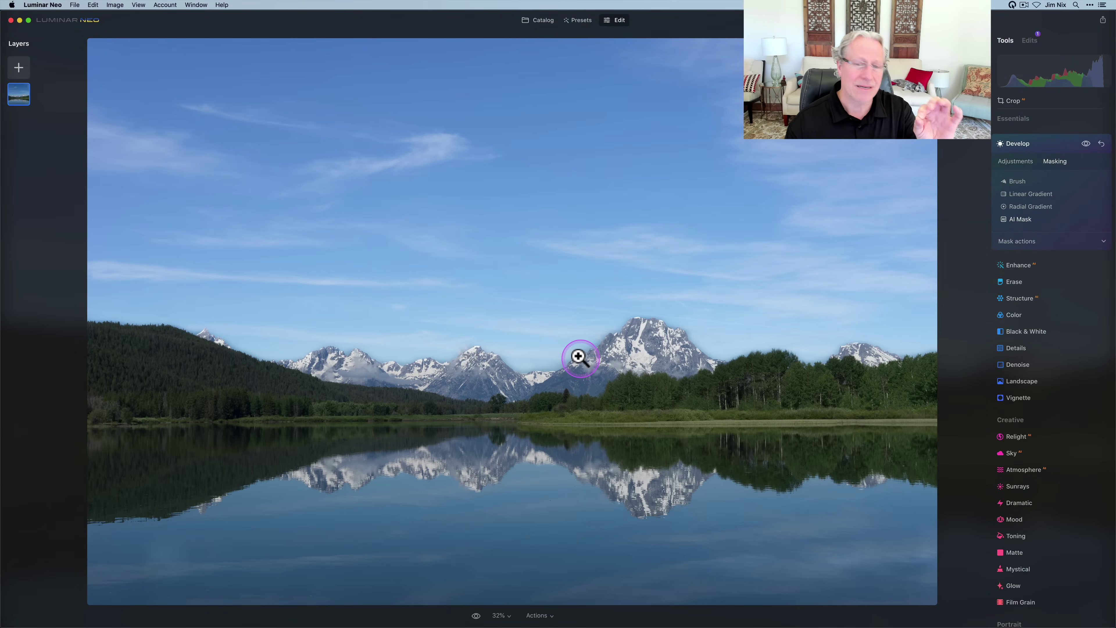
Reset the Develop adjustments and mask, then raise Exposure again.
{"action": "left_click", "coordinate": [1085, 143]}
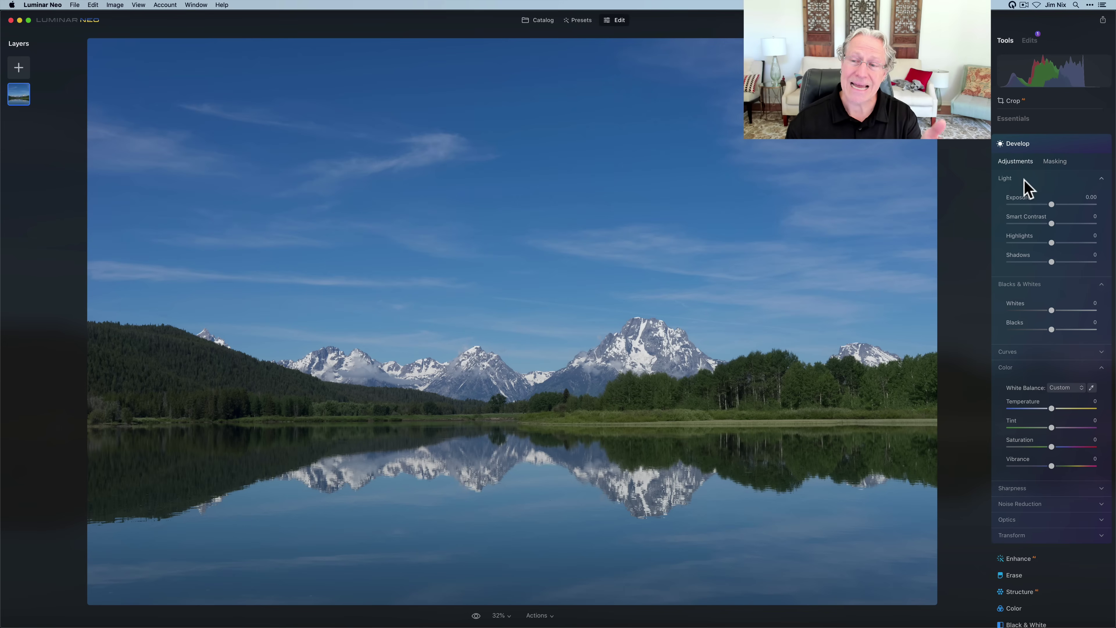
{"action": "left_click", "coordinate": [1026, 197]}
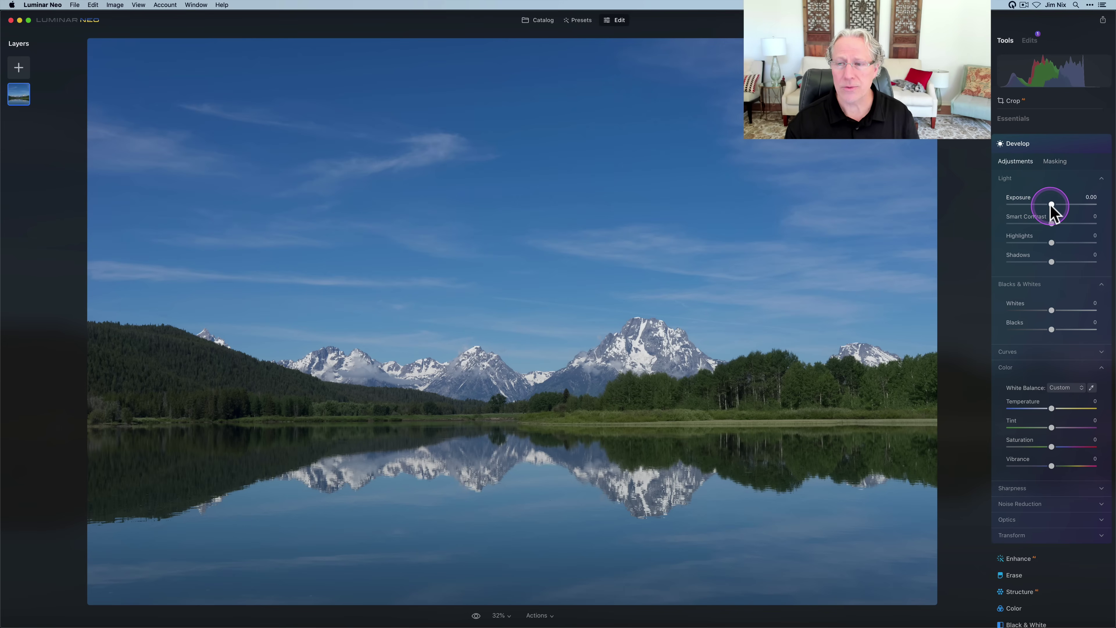
{"action": "left_click_drag", "start_coordinate": [1051, 204], "coordinate": [1059, 205]}
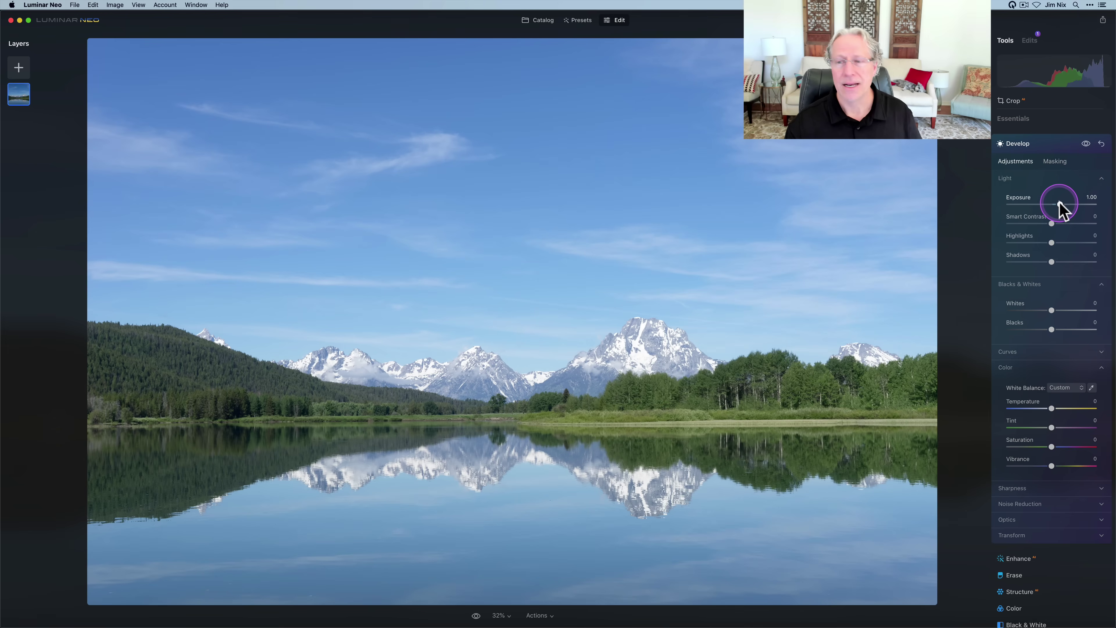
Mask the exposure with a linear gradient from sky to horizon, shifted up toward the peaks.
{"action": "left_click", "coordinate": [1060, 163]}
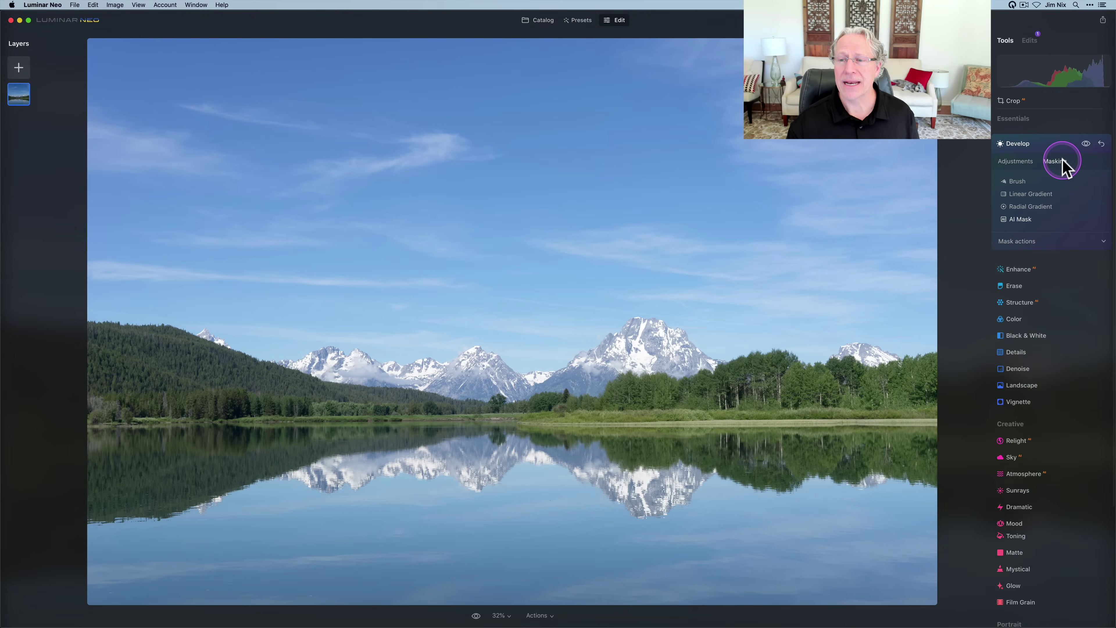
{"action": "left_click", "coordinate": [1030, 194]}
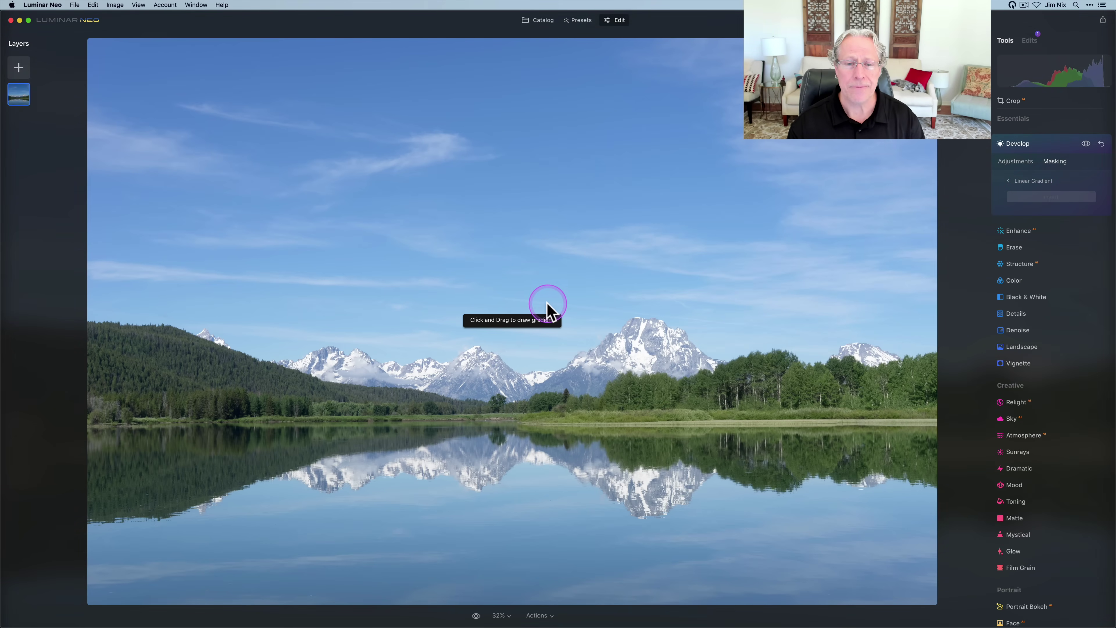
{"action": "left_click_drag", "start_coordinate": [544, 307], "coordinate": [545, 443]}
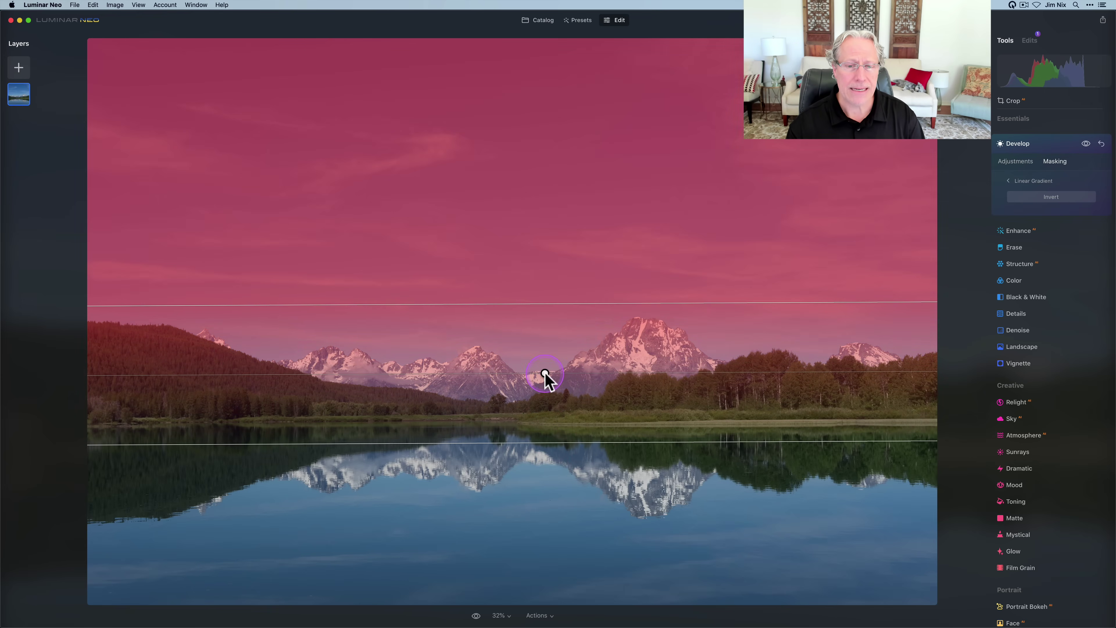
{"action": "left_click_drag", "start_coordinate": [545, 374], "coordinate": [550, 342]}
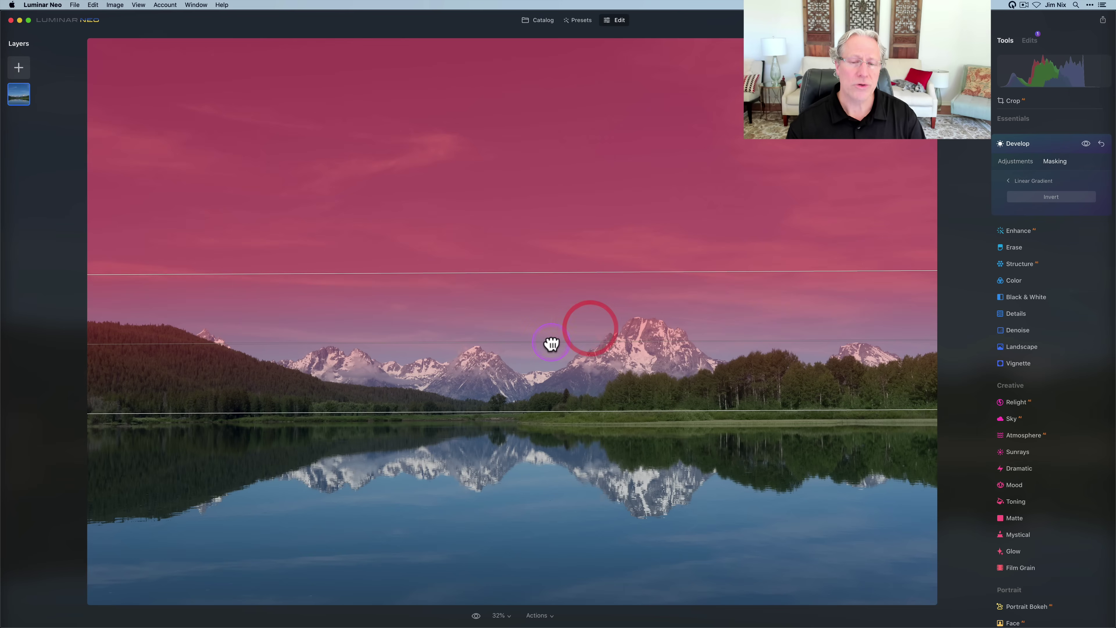
Subtract the Mountains from the gradient mask using the AI Mask Mountains option.
{"action": "left_click", "coordinate": [1027, 174]}
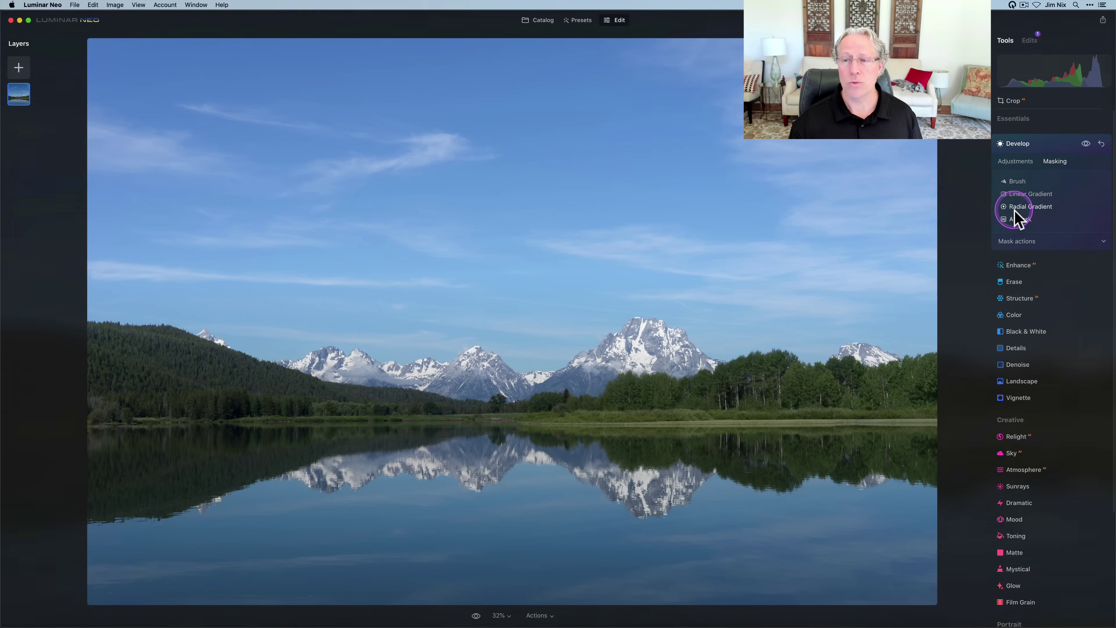
{"action": "left_click", "coordinate": [1016, 219]}
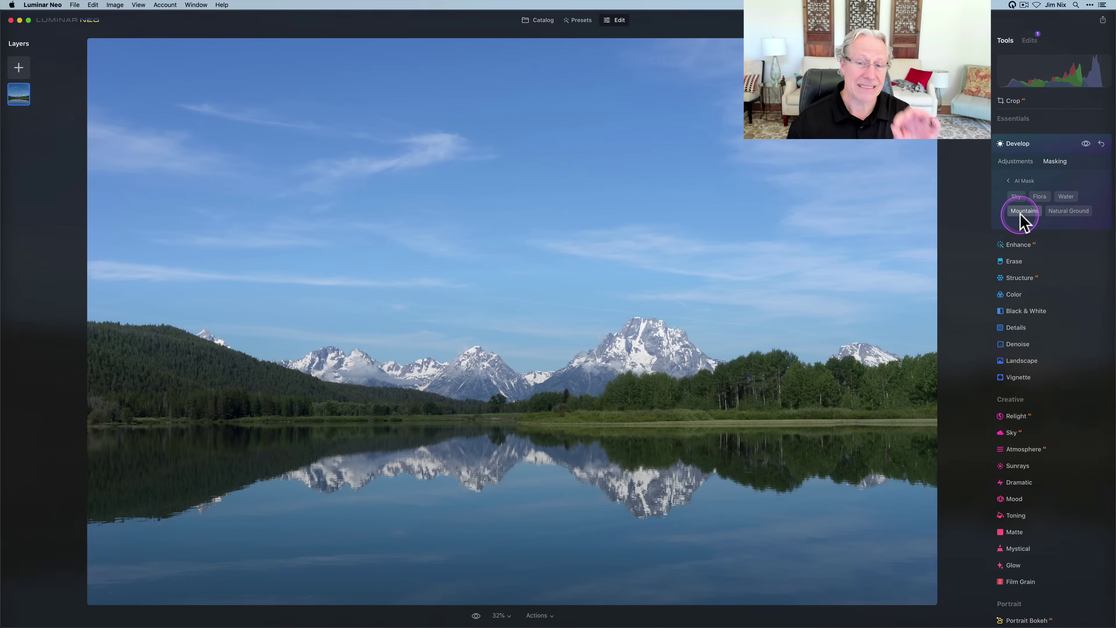
{"action": "left_click", "coordinate": [1023, 211]}
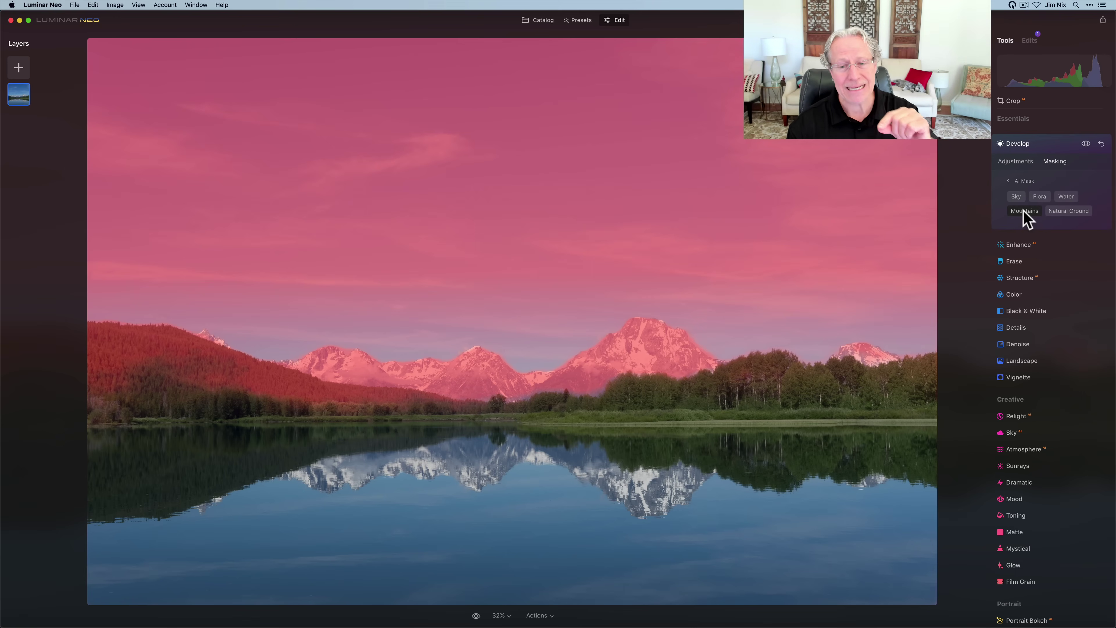
{"action": "left_click", "coordinate": [1024, 211]}
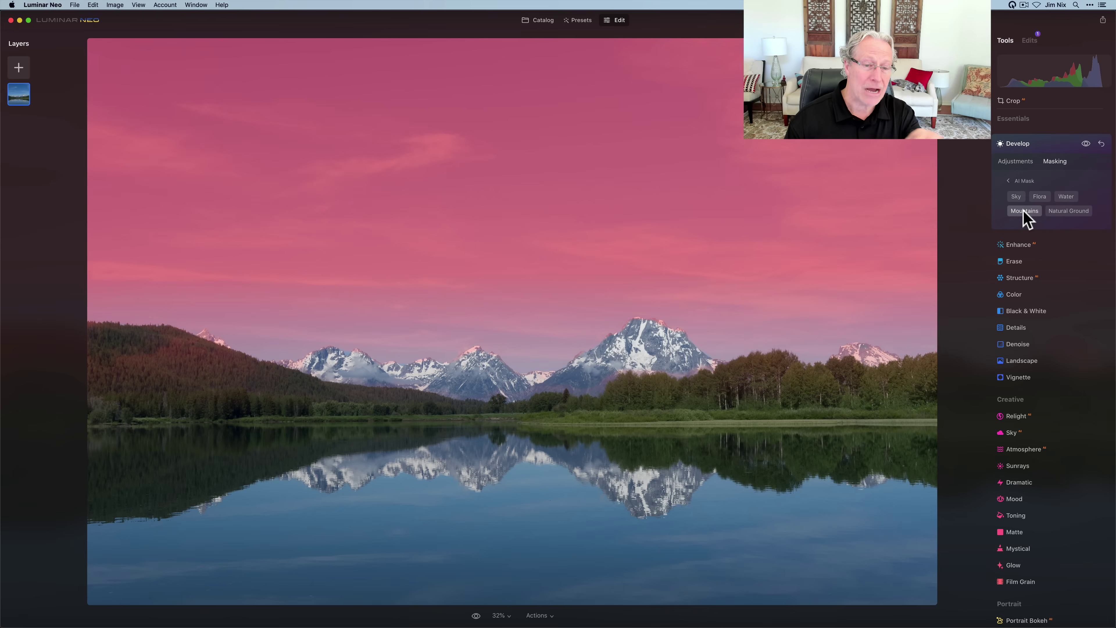
{"action": "left_click", "coordinate": [1008, 180]}
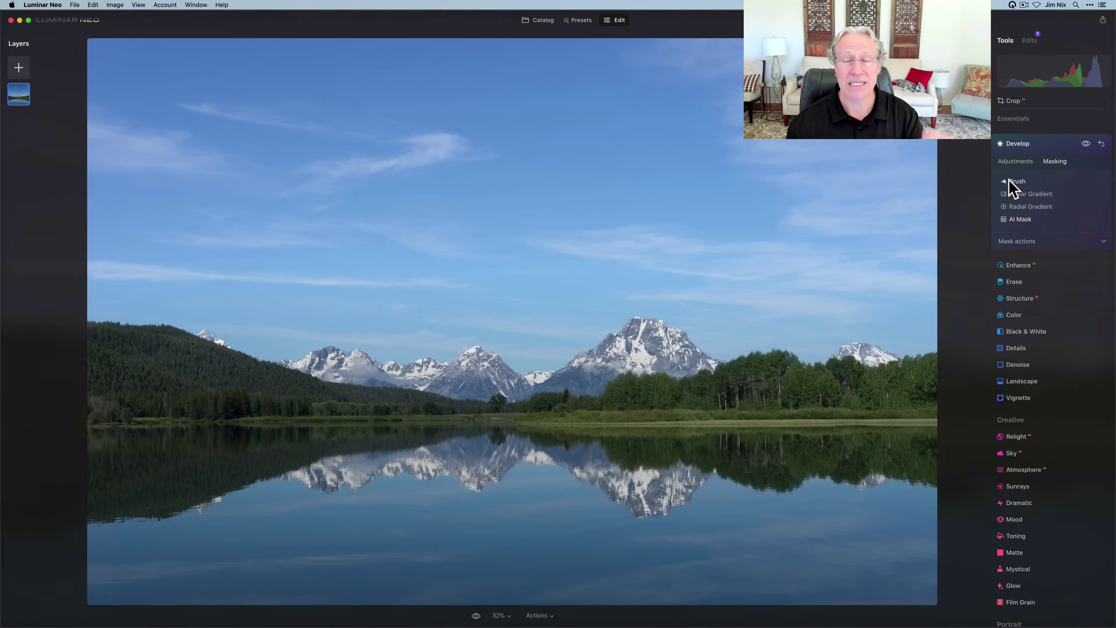
{"action": "left_click", "coordinate": [1085, 143]}
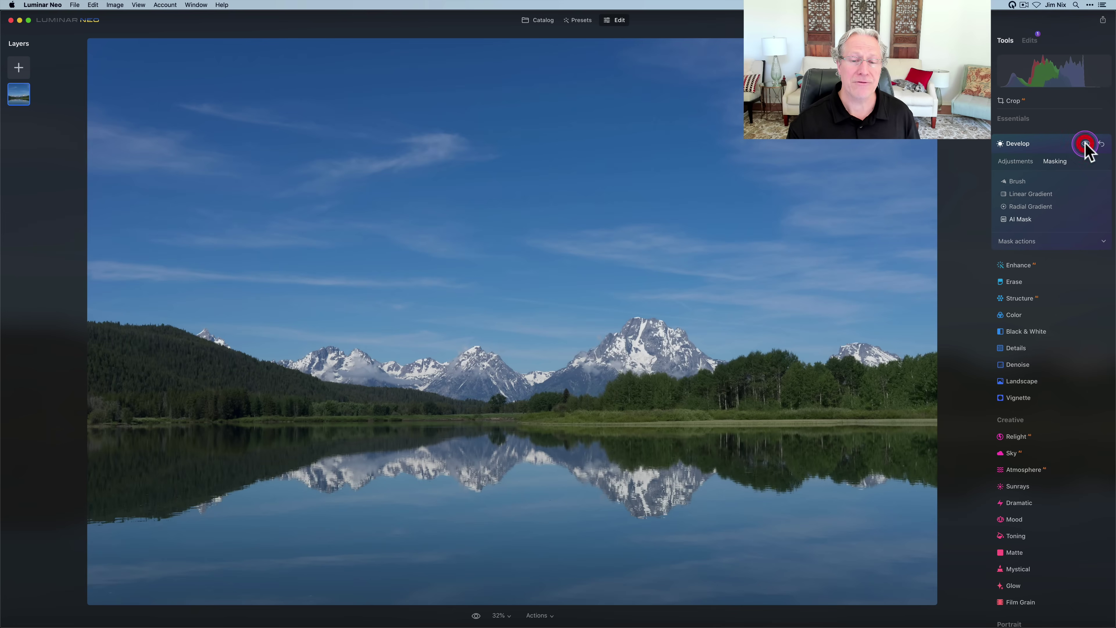
{"action": "left_click", "coordinate": [1085, 143]}
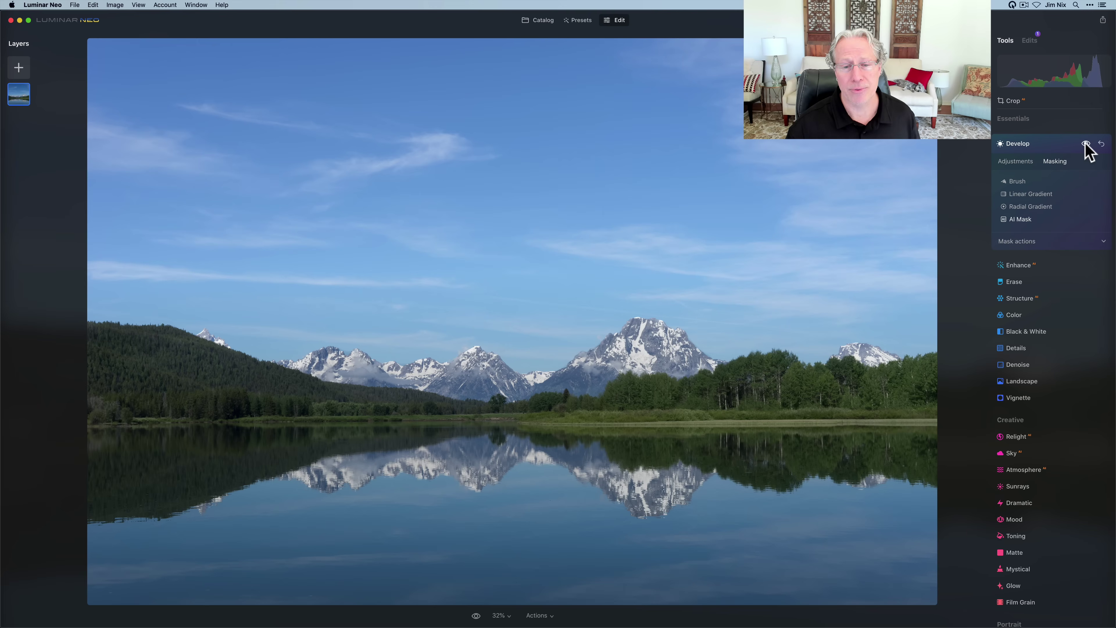
{"action": "left_click", "coordinate": [1085, 144]}
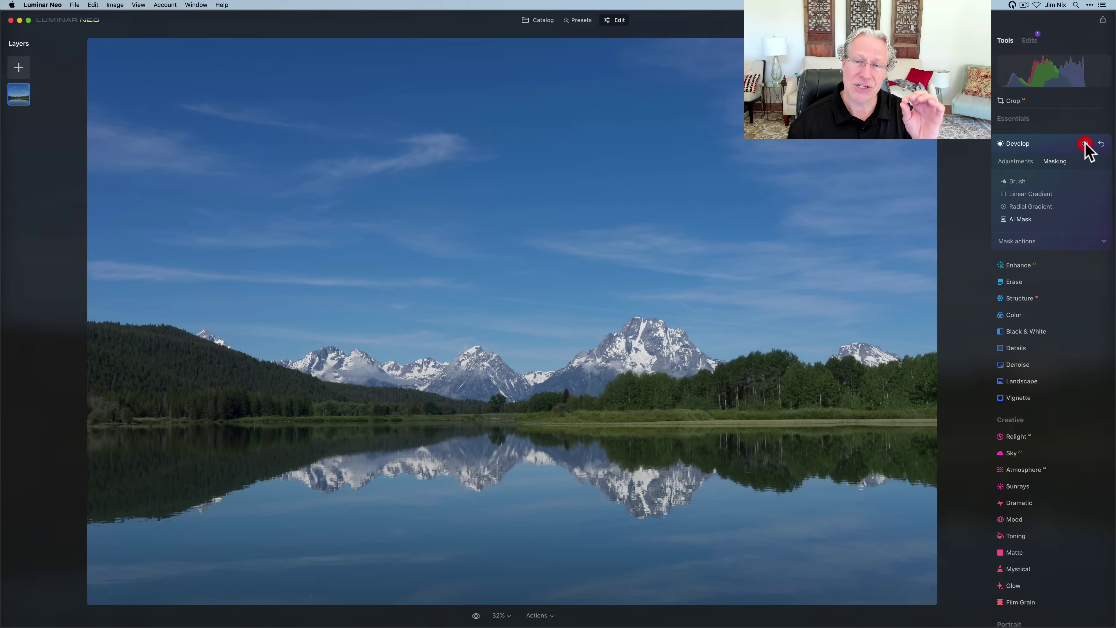
{"action": "left_click", "coordinate": [1085, 143]}
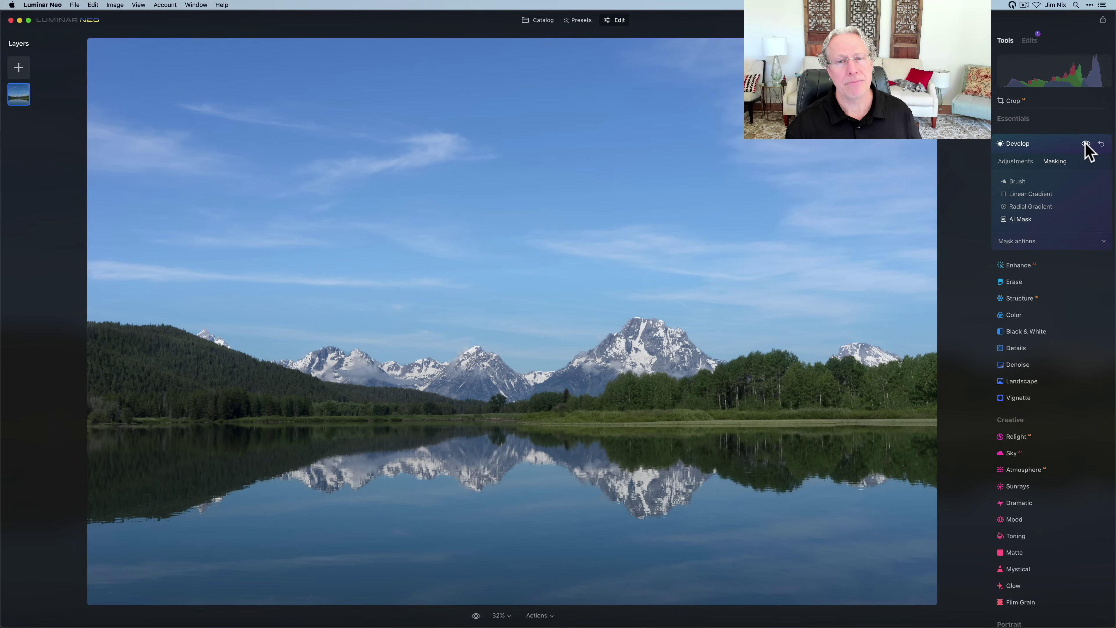